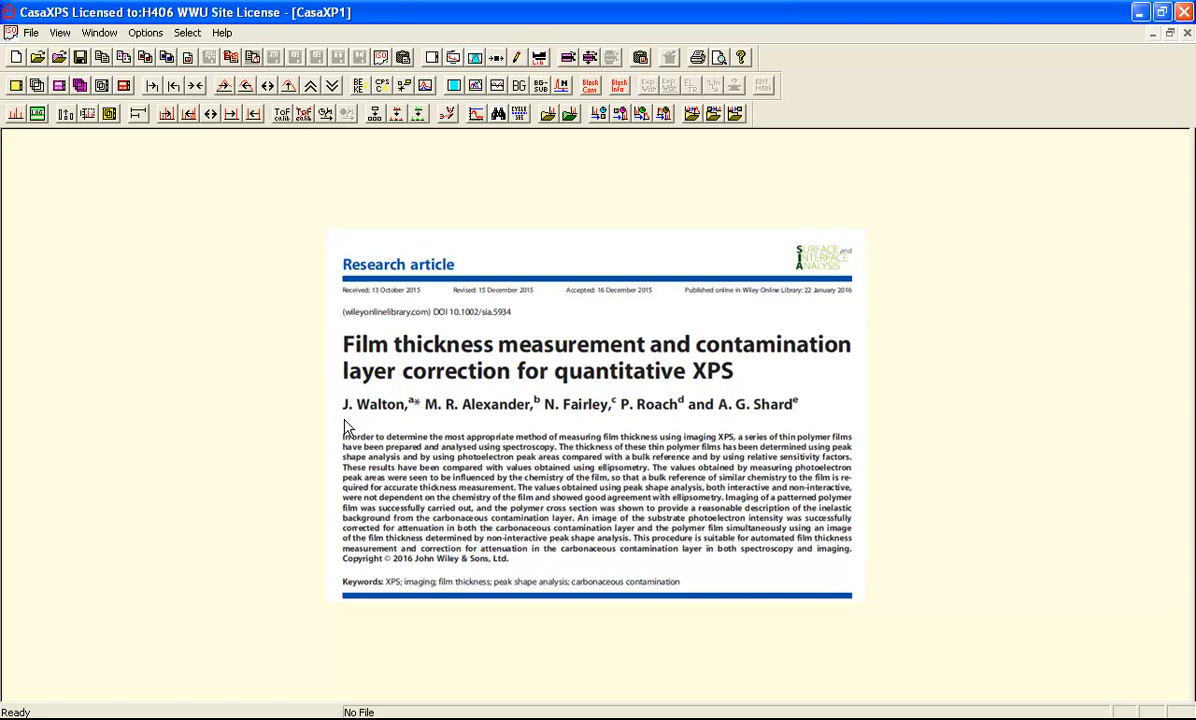
Switch to the fusedsilica.vms window and open the Element Library and Quantification Parameters dialogs, placed clear of the wide/22 spectrum.
{"action": "left_click", "coordinate": [100, 33]}
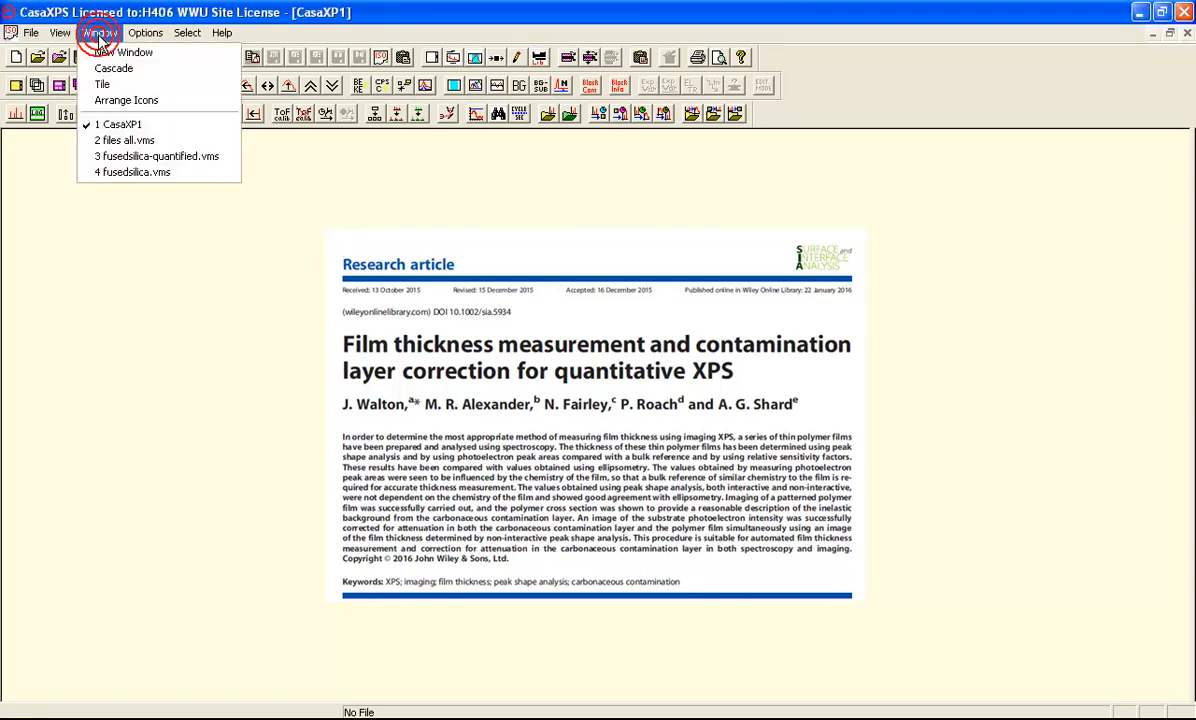
{"action": "left_click", "coordinate": [117, 172]}
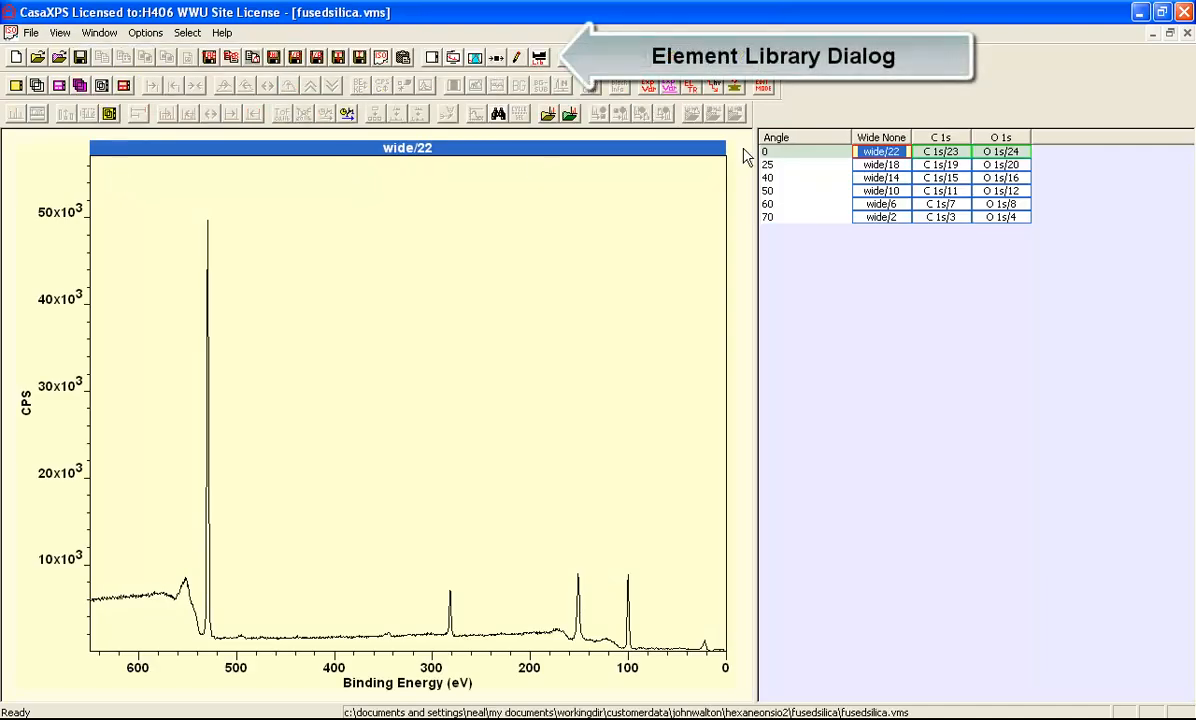
{"action": "left_click", "coordinate": [607, 186]}
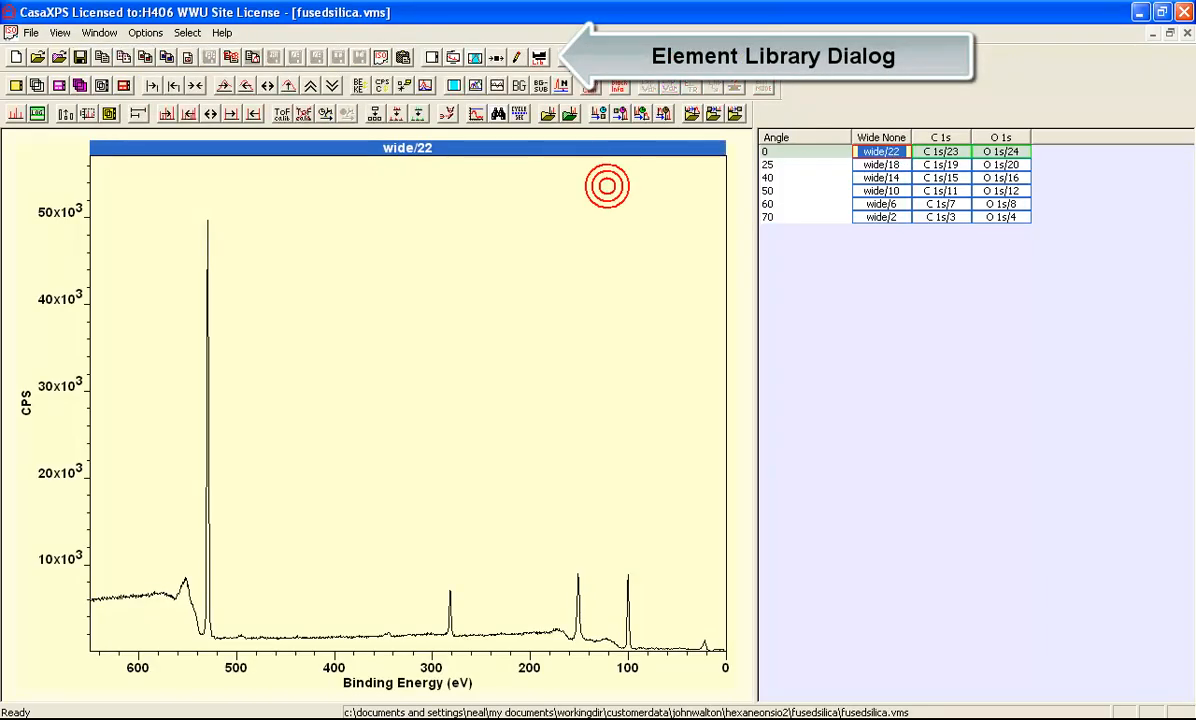
{"action": "left_click", "coordinate": [539, 57]}
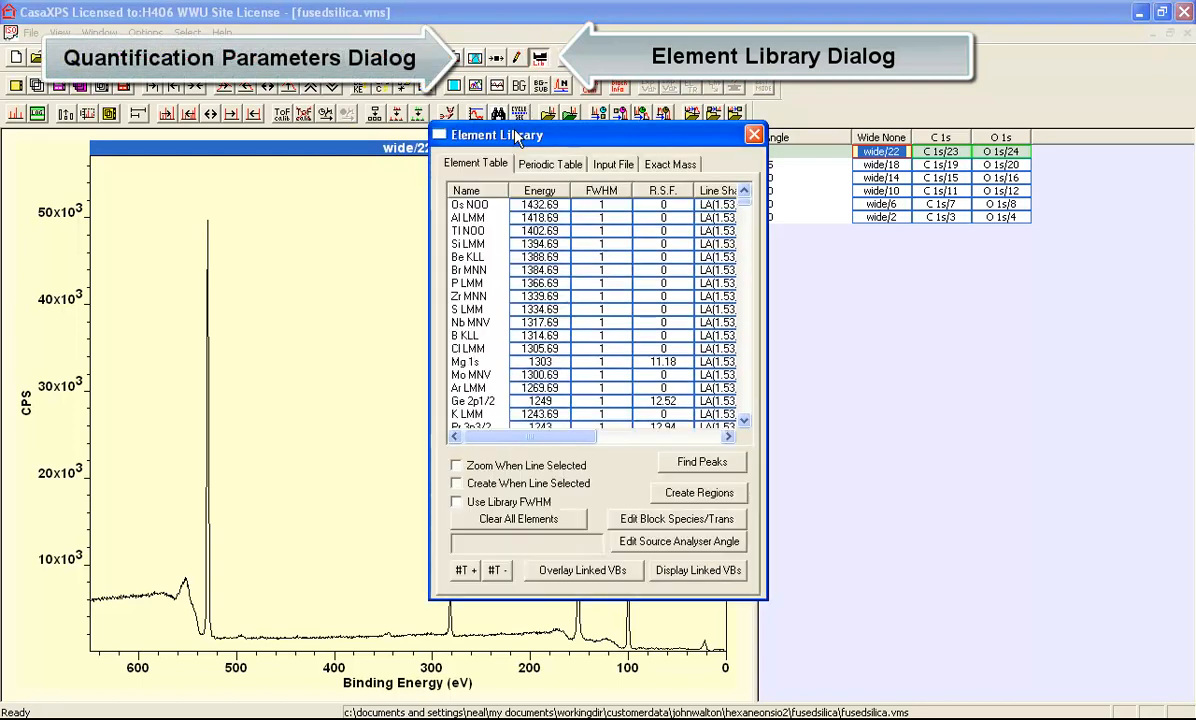
{"action": "left_click_drag", "start_coordinate": [478, 127], "coordinate": [899, 243]}
{"action": "left_click", "coordinate": [476, 58]}
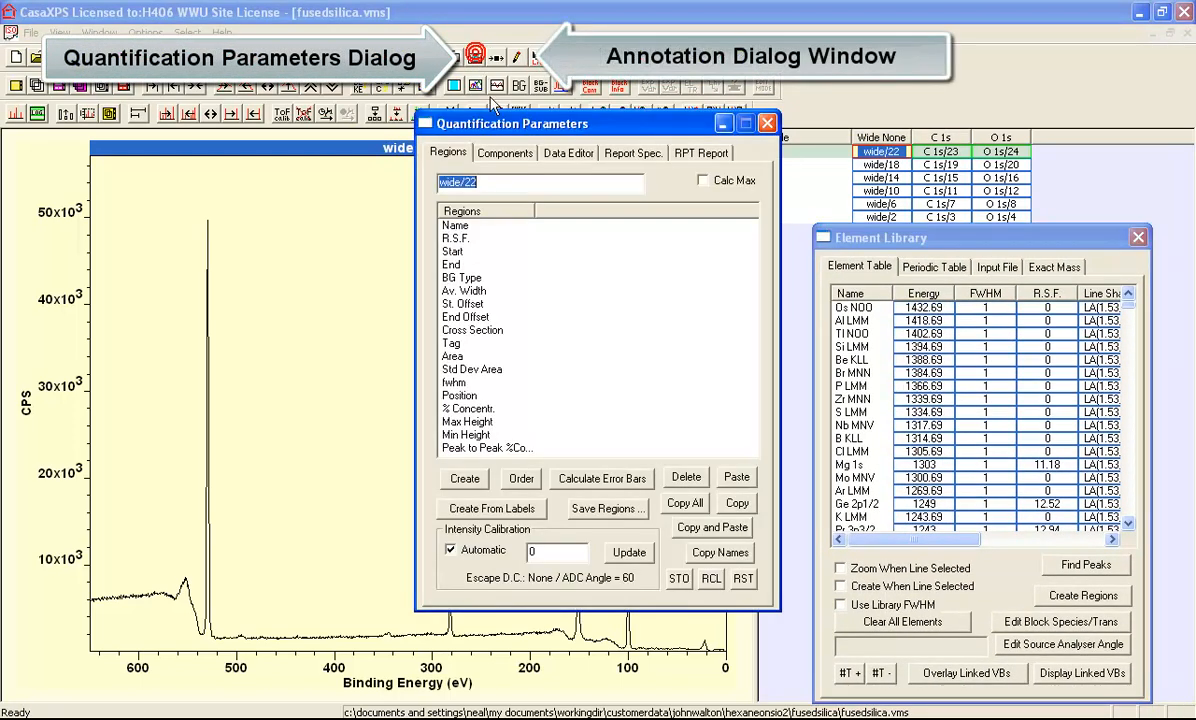
{"action": "left_click_drag", "start_coordinate": [475, 132], "coordinate": [858, 191]}
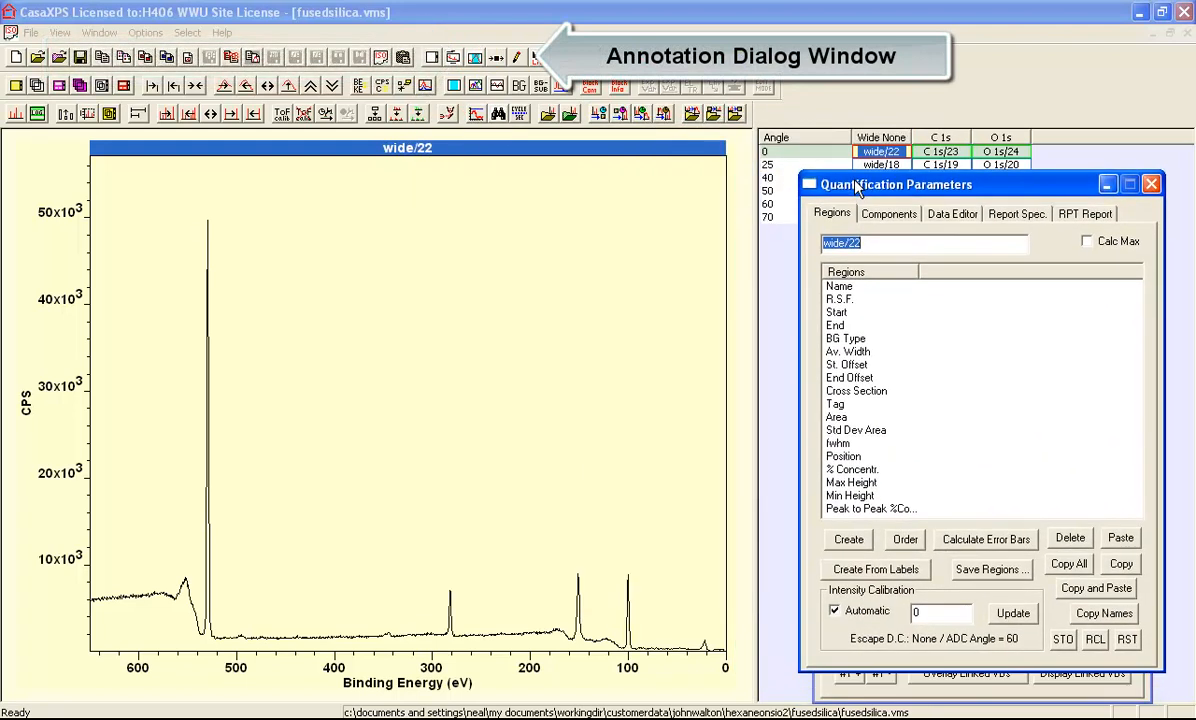
Find the peaks in the wide/22 spectrum from the library's periodic table and create quantification regions for the identified elements.
{"action": "left_click", "coordinate": [885, 678]}
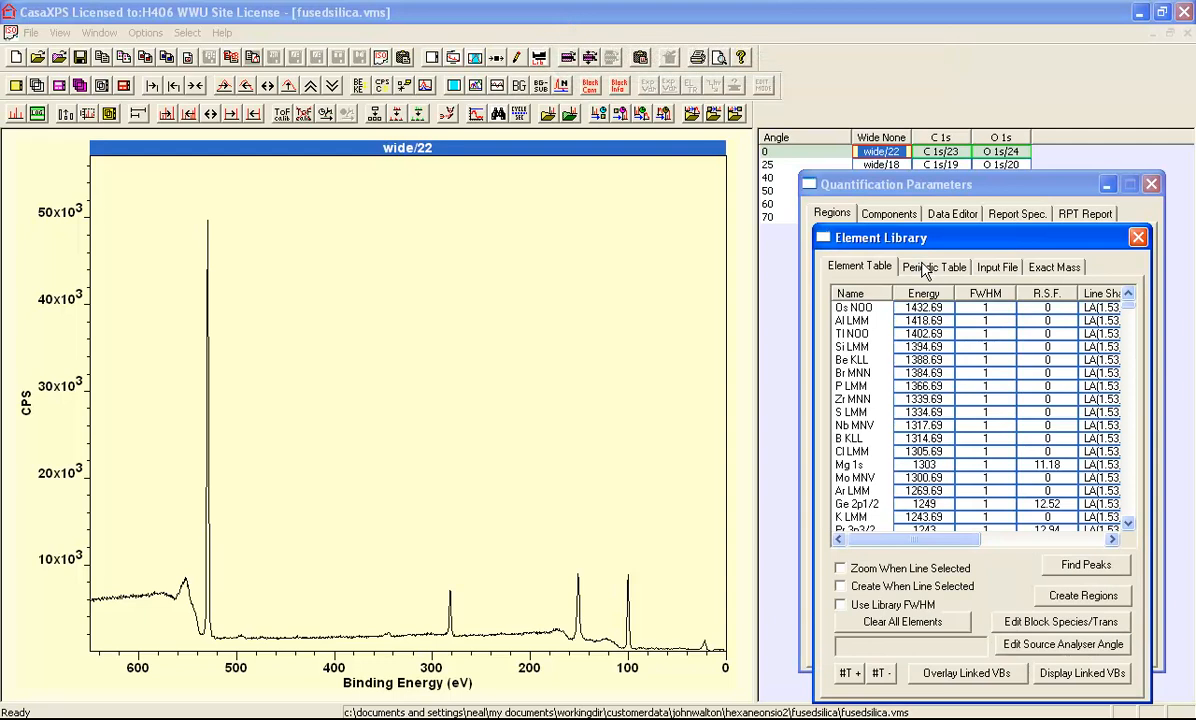
{"action": "left_click", "coordinate": [928, 268]}
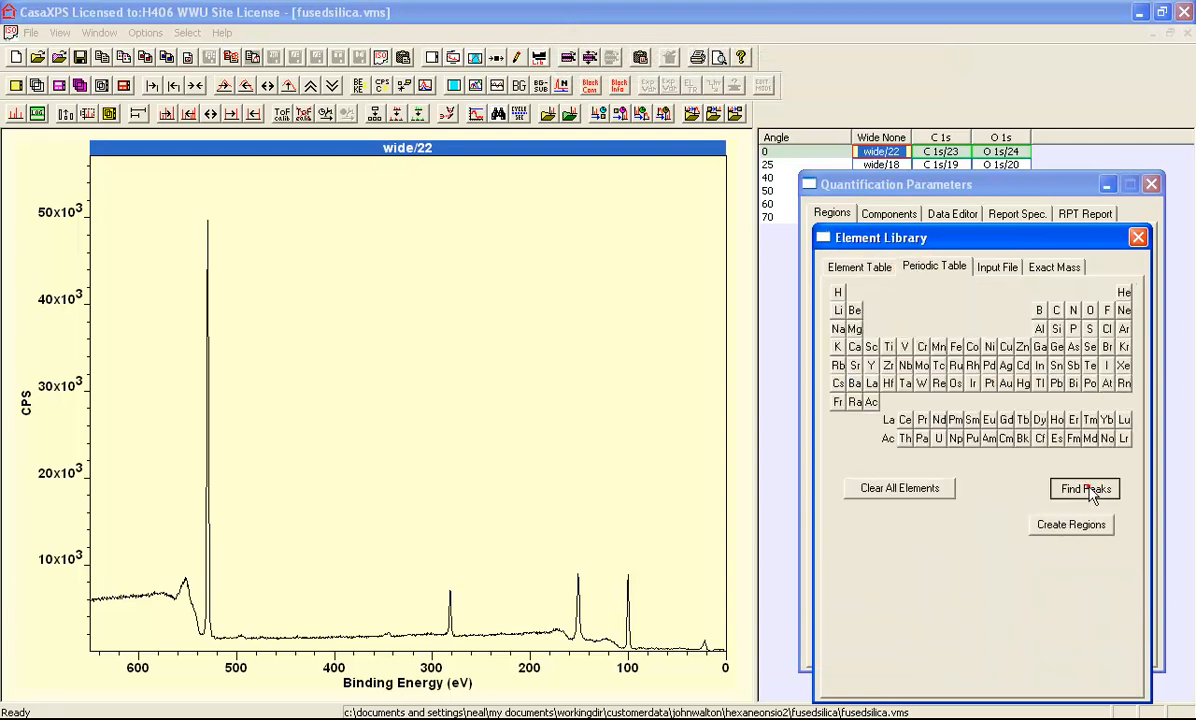
{"action": "left_click", "coordinate": [1087, 489]}
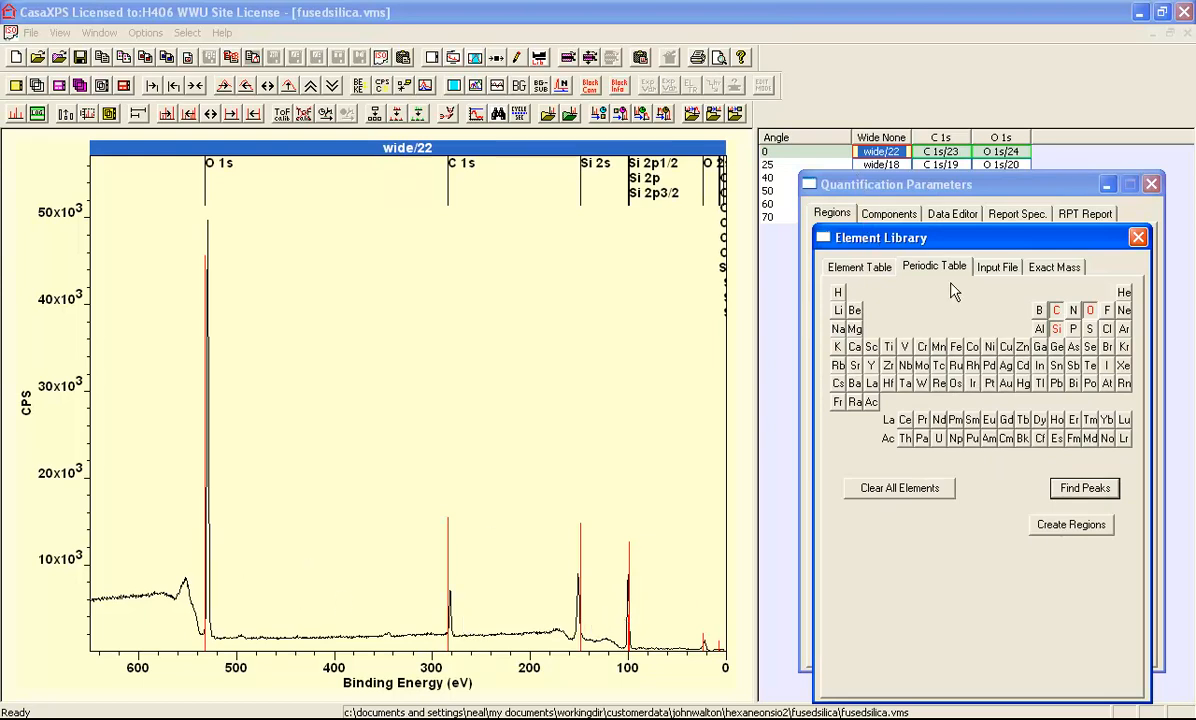
{"action": "left_click", "coordinate": [1053, 530]}
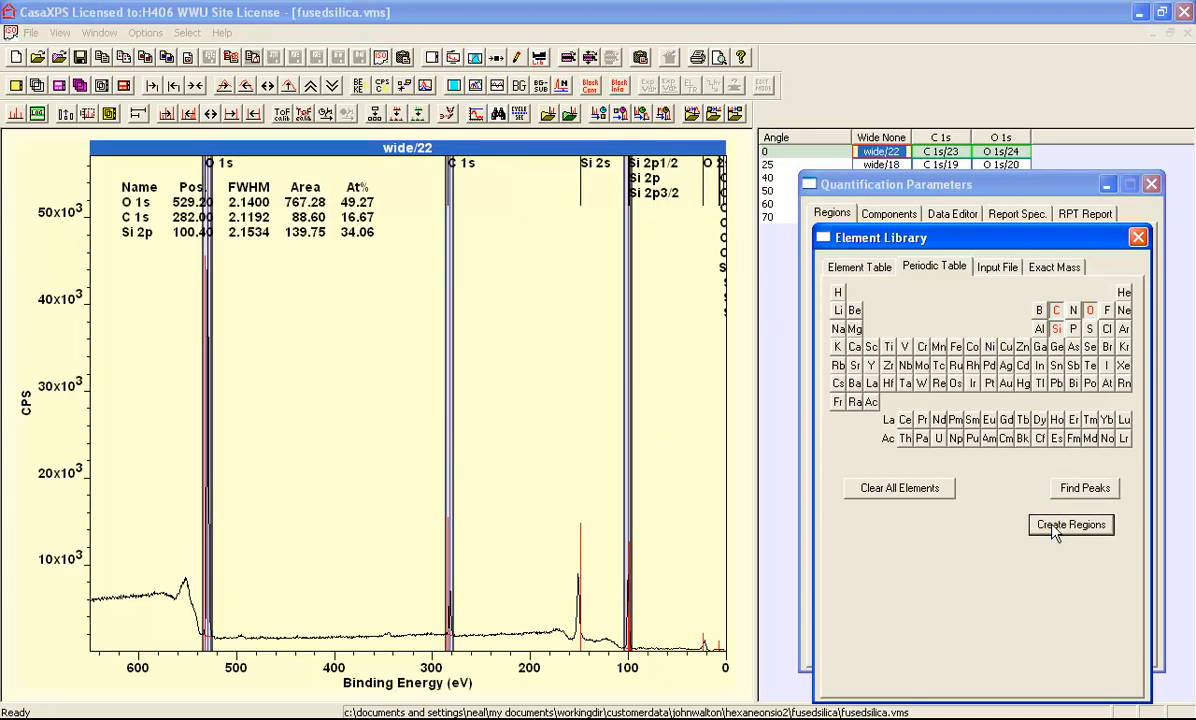
Compare the Si 2p relative sensitivity factor in the Element Library with the R.S.F. of the Si 2p quantification region.
{"action": "left_click", "coordinate": [960, 185]}
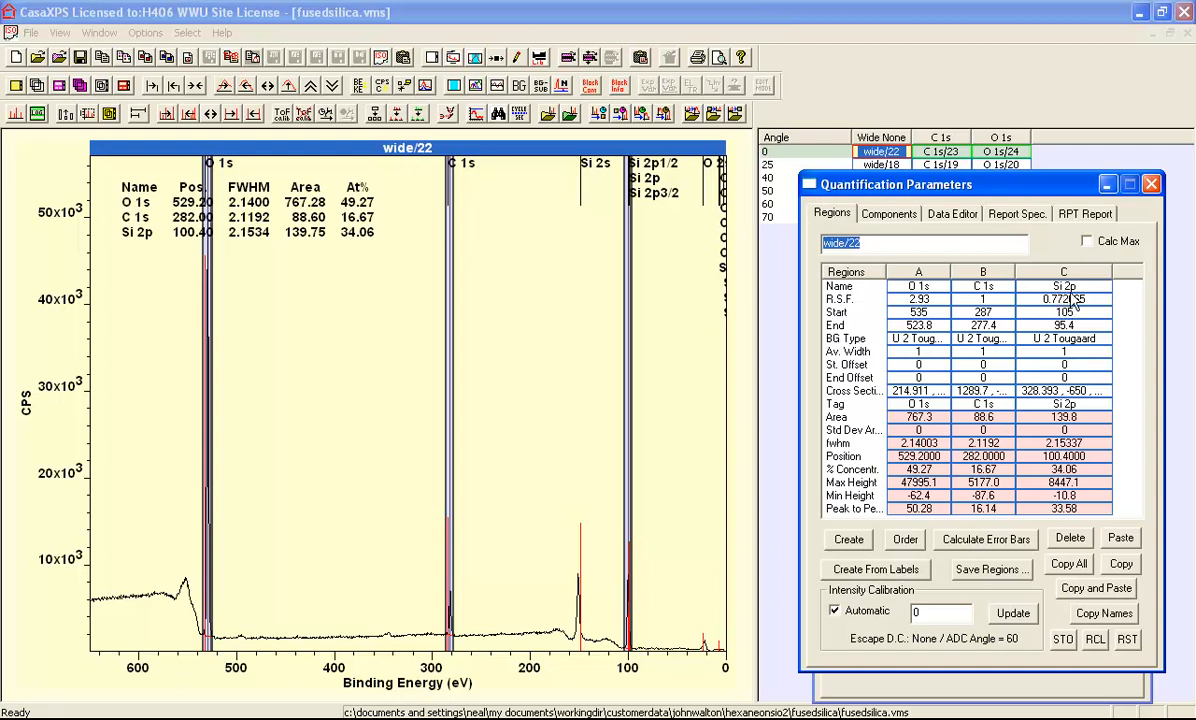
{"action": "left_click", "coordinate": [971, 686]}
{"action": "left_click", "coordinate": [886, 264]}
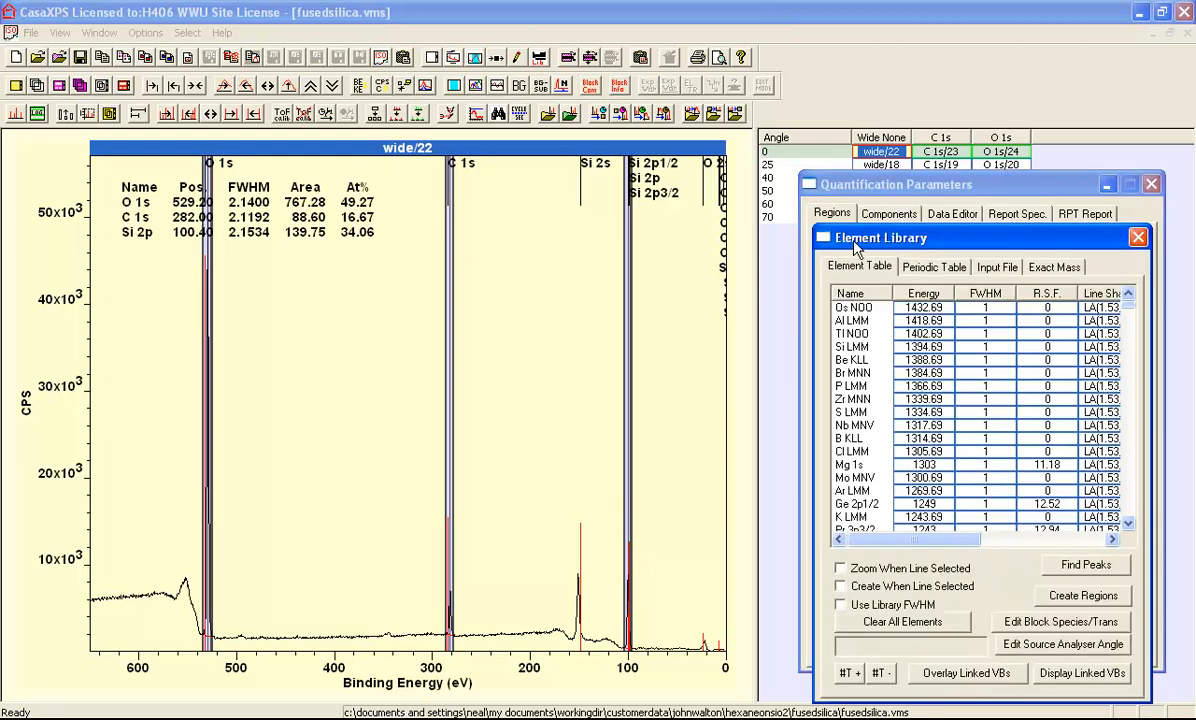
{"action": "left_click", "coordinate": [631, 580]}
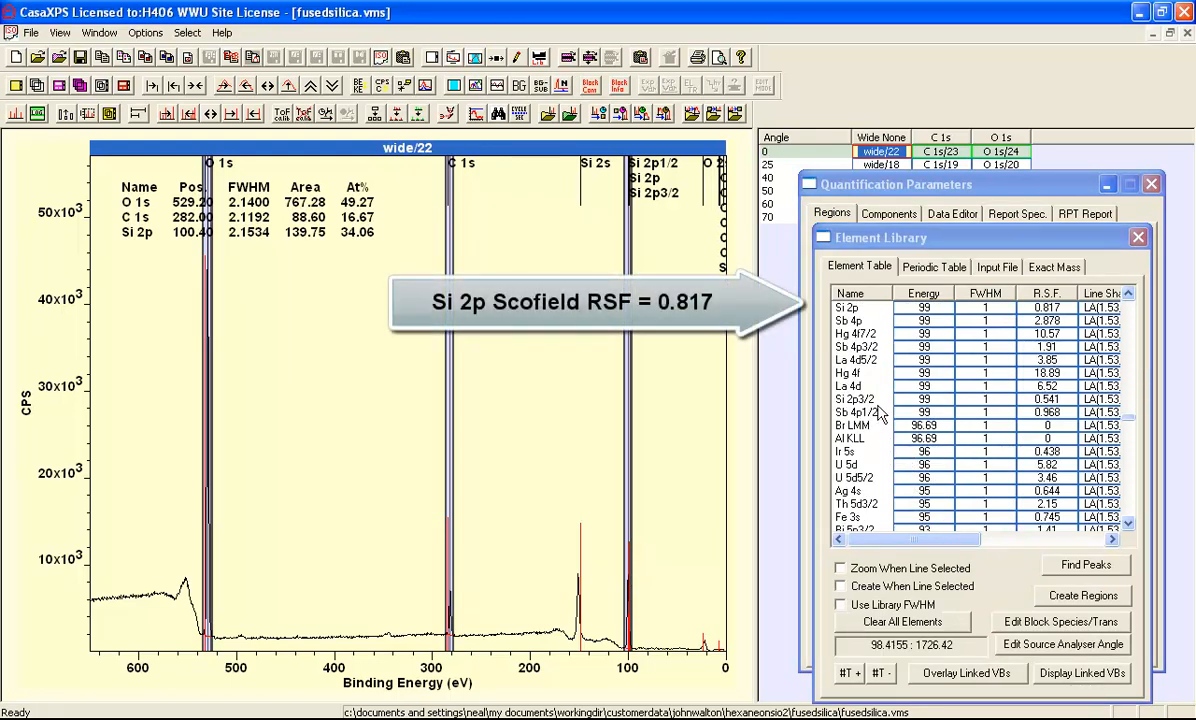
{"action": "left_click", "coordinate": [1040, 315]}
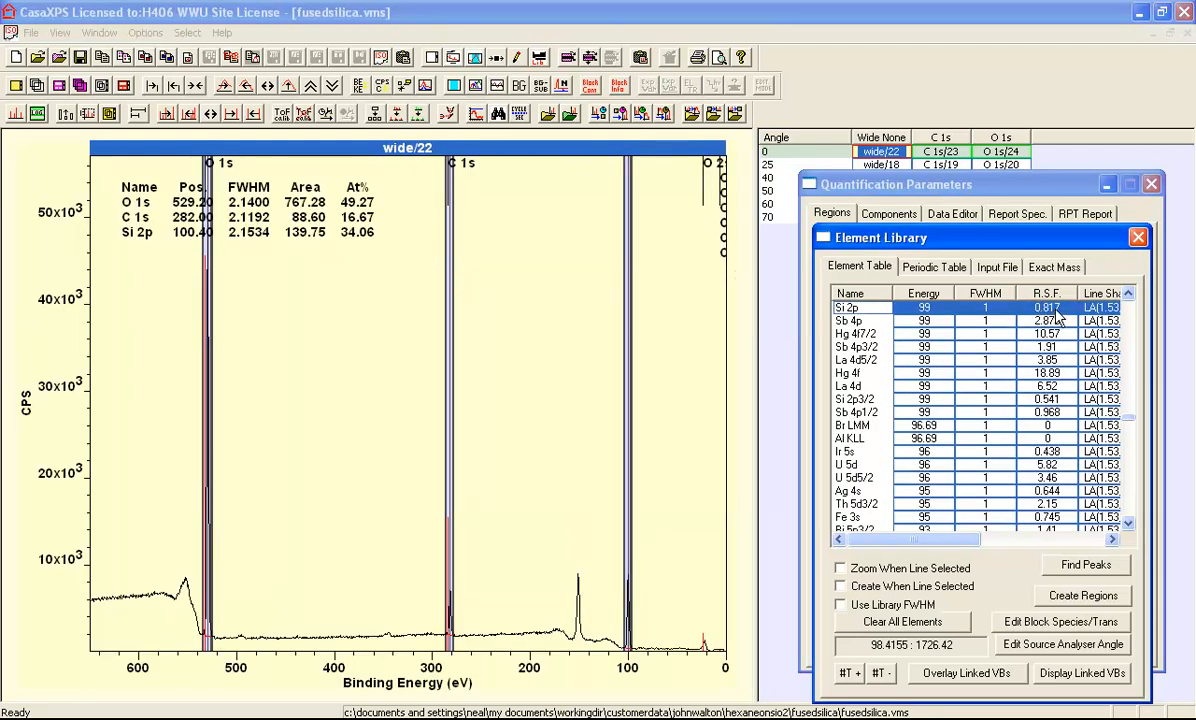
{"action": "left_click", "coordinate": [958, 188]}
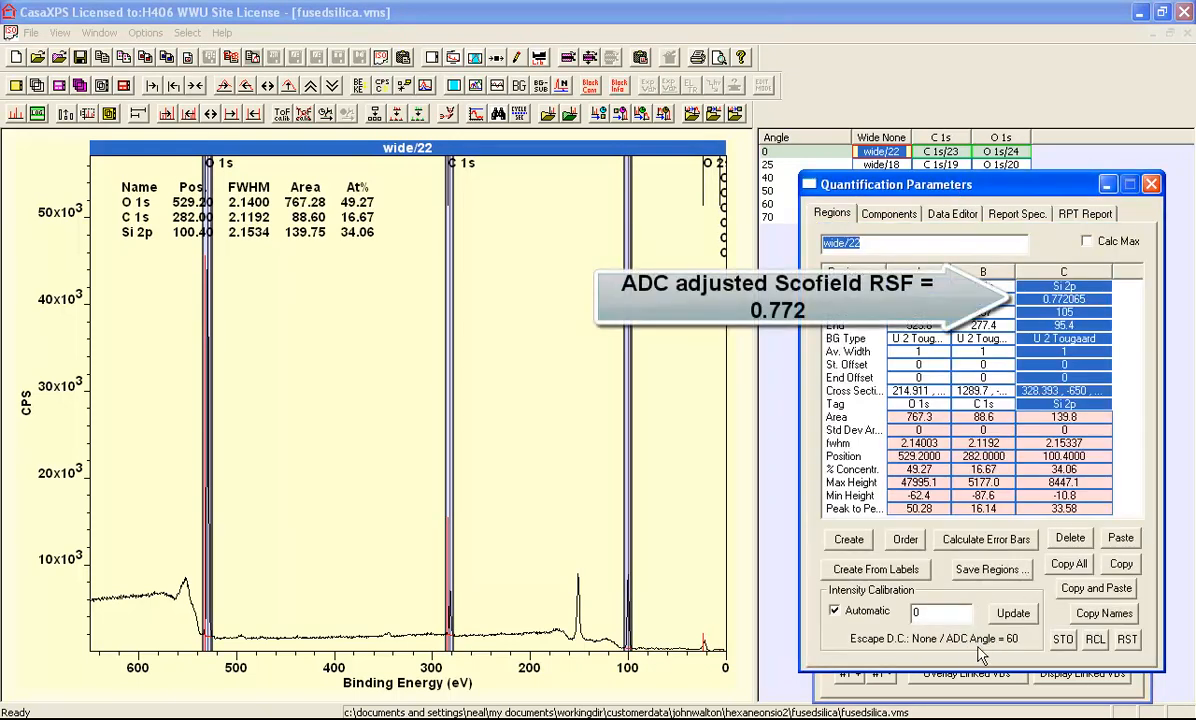
{"action": "left_click", "coordinate": [1077, 299]}
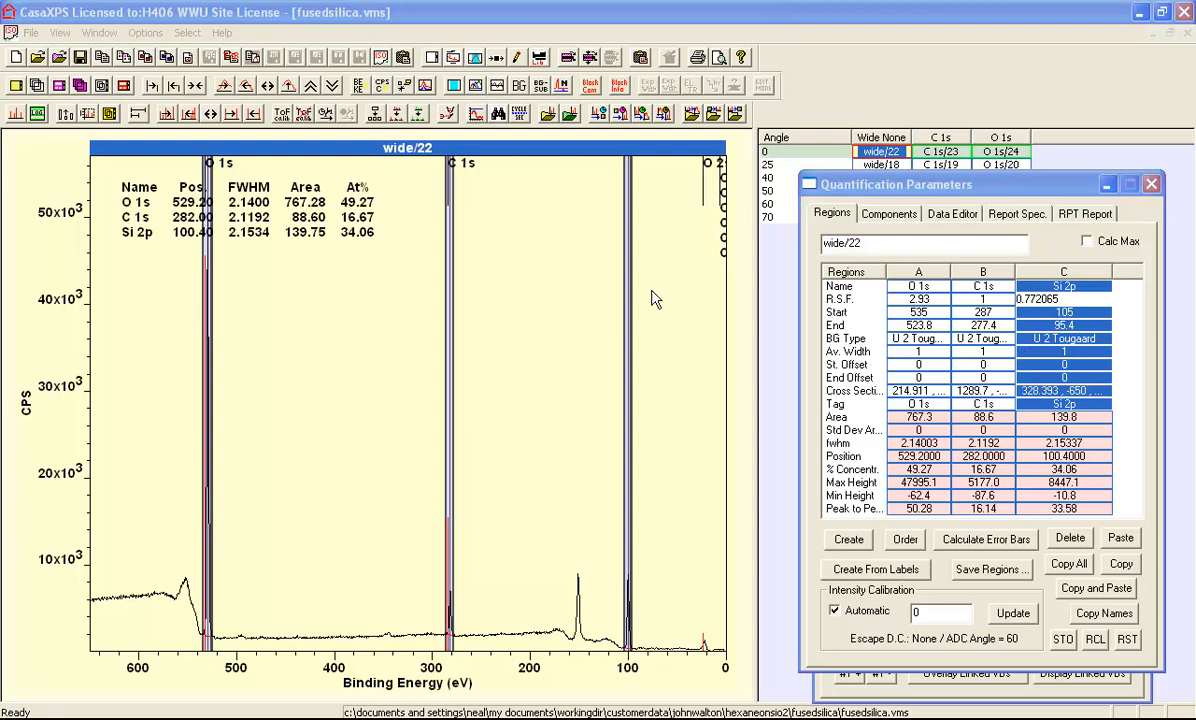
Set the Si 2p region's background type to U SiO2 Tougaard and inspect its cross-section parameters.
{"action": "left_click", "coordinate": [195, 86]}
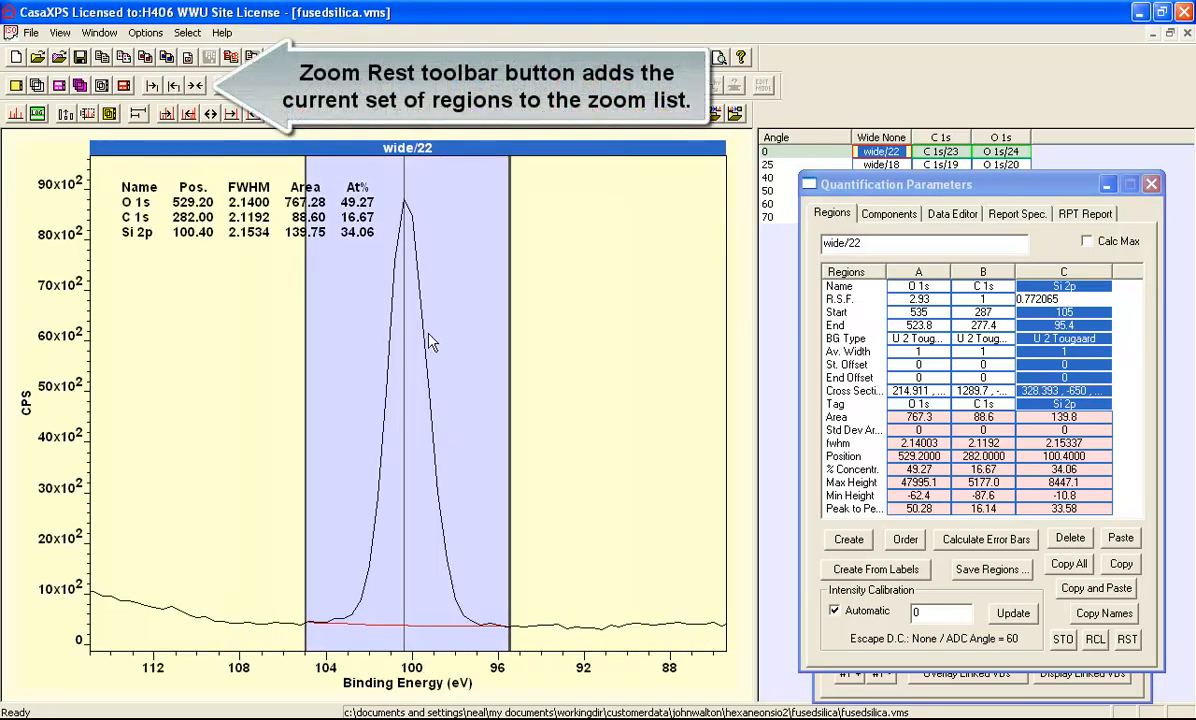
{"action": "left_click", "coordinate": [420, 289]}
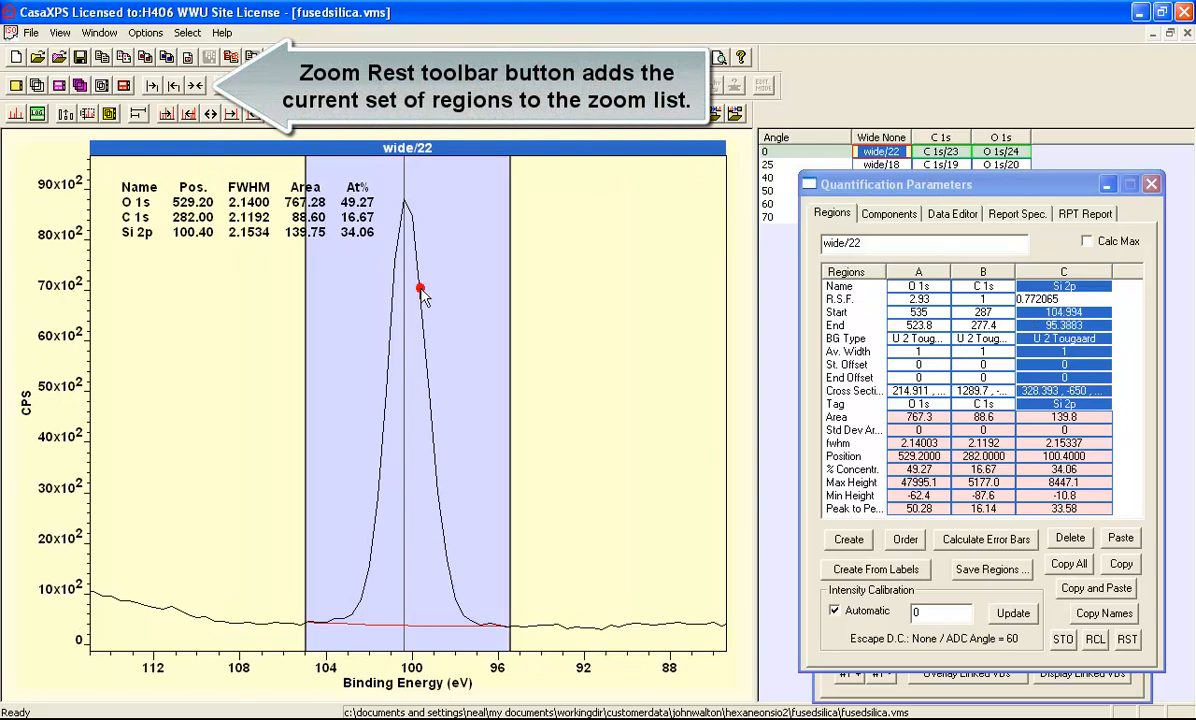
{"action": "left_click", "coordinate": [1052, 339]}
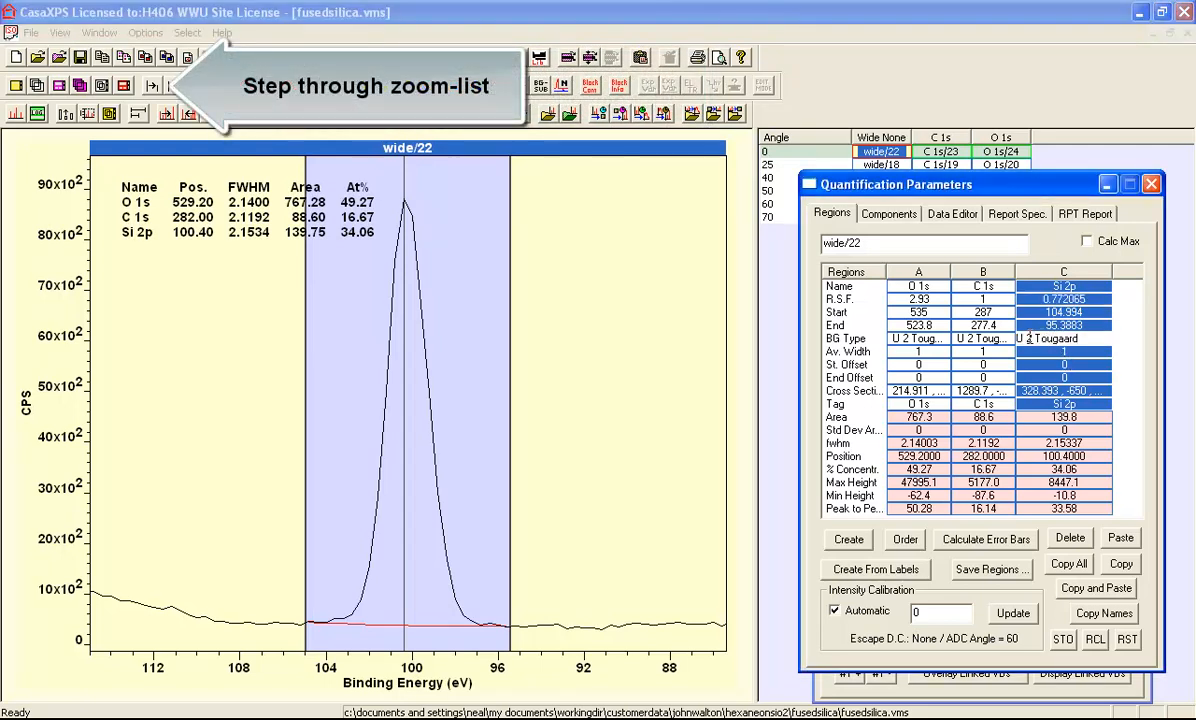
{"action": "type", "text": "SiO"}
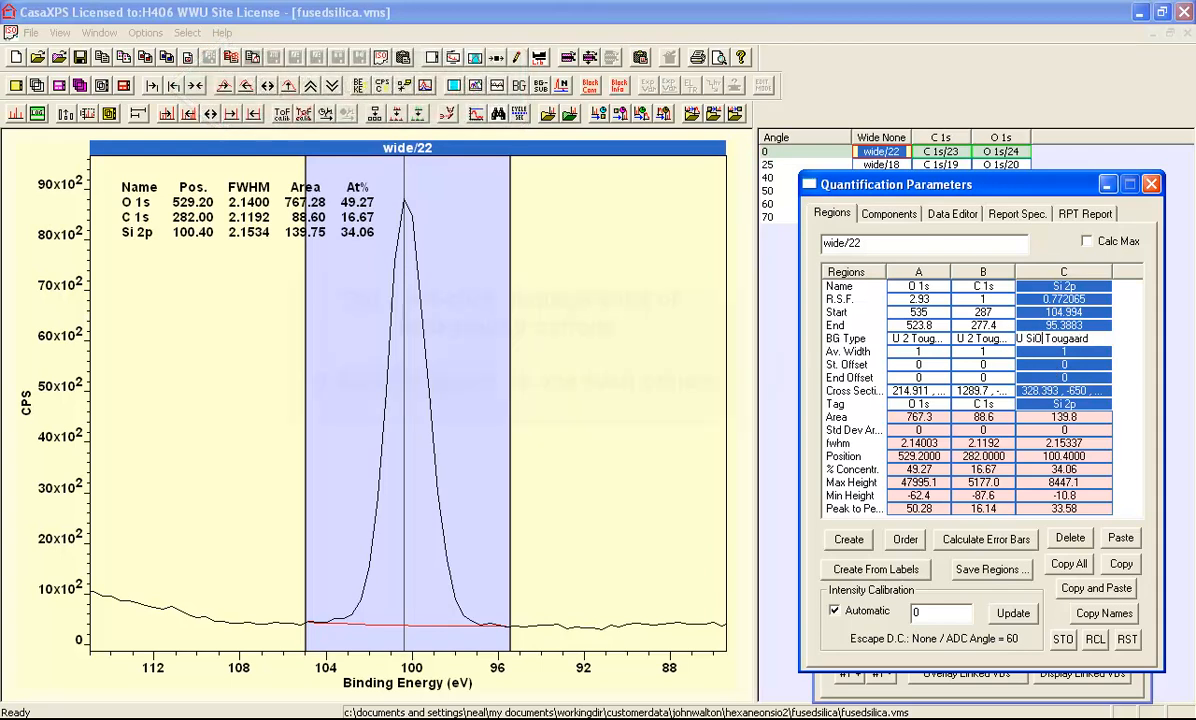
{"action": "type", "text": "2"}
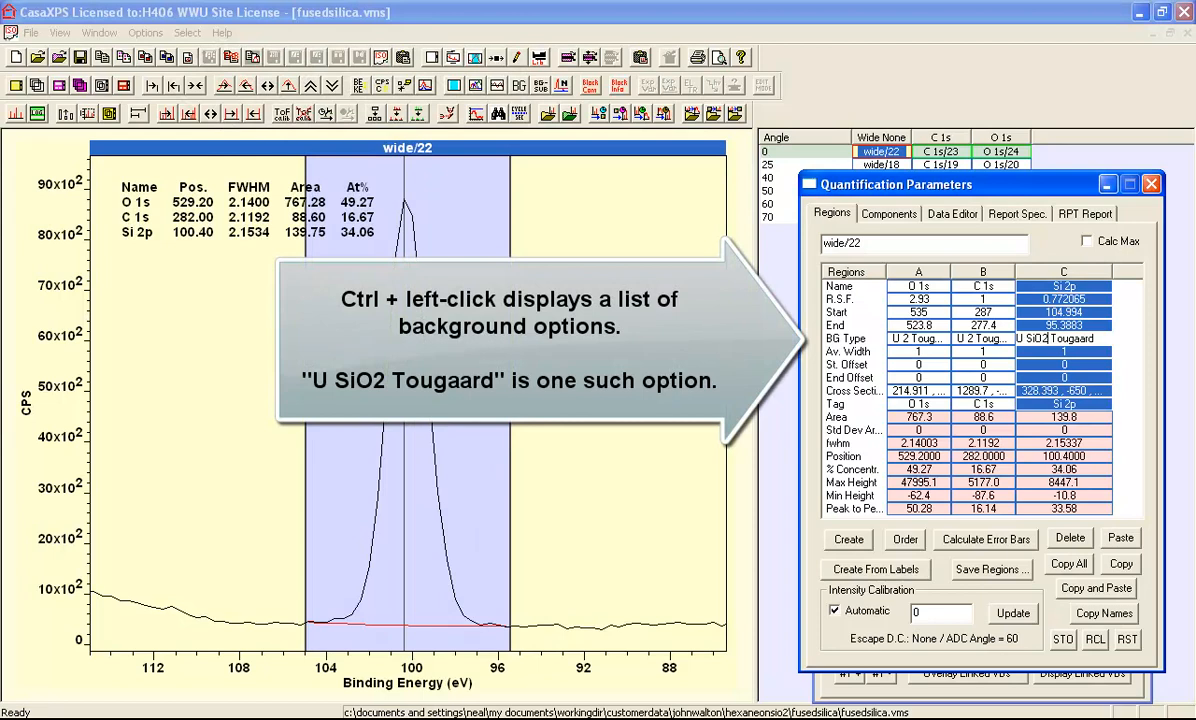
{"action": "left_click", "coordinate": [1048, 353]}
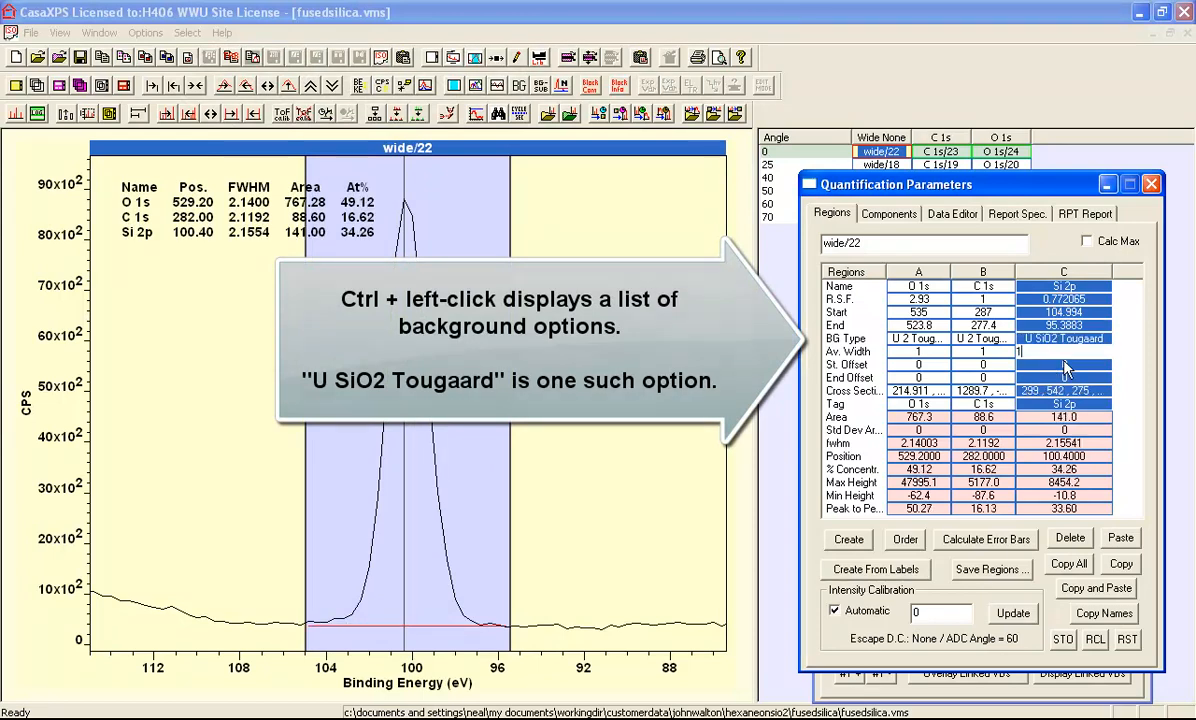
{"action": "left_click", "coordinate": [1052, 391]}
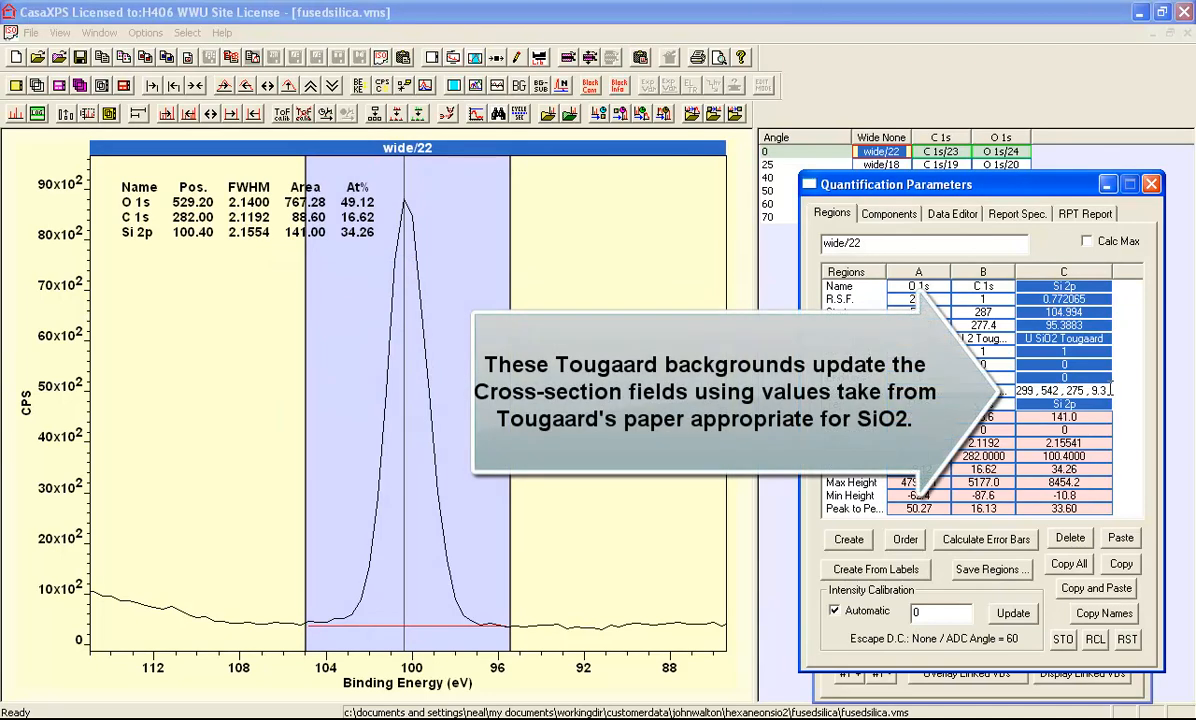
{"action": "left_click_drag", "start_coordinate": [1107, 391], "coordinate": [1007, 392]}
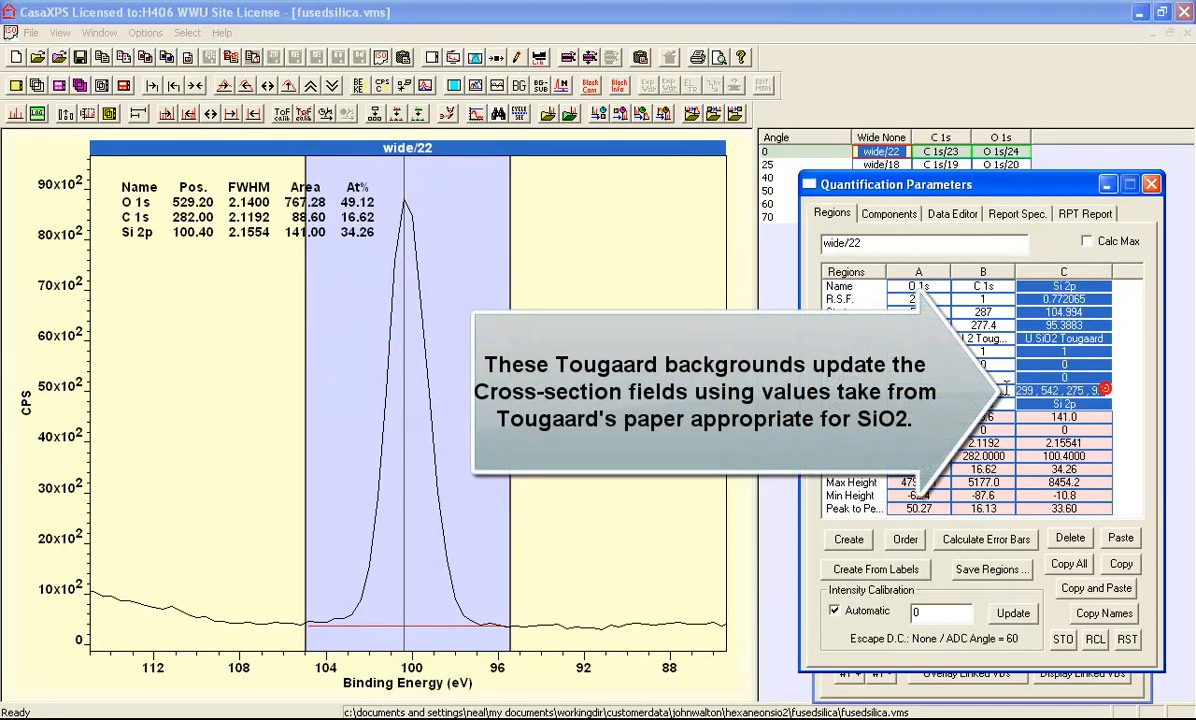
Change the Si 2p background type to U 3 Tougaard and widen the region to about 109.2 to 94.3 eV.
{"action": "left_click", "coordinate": [1045, 339]}
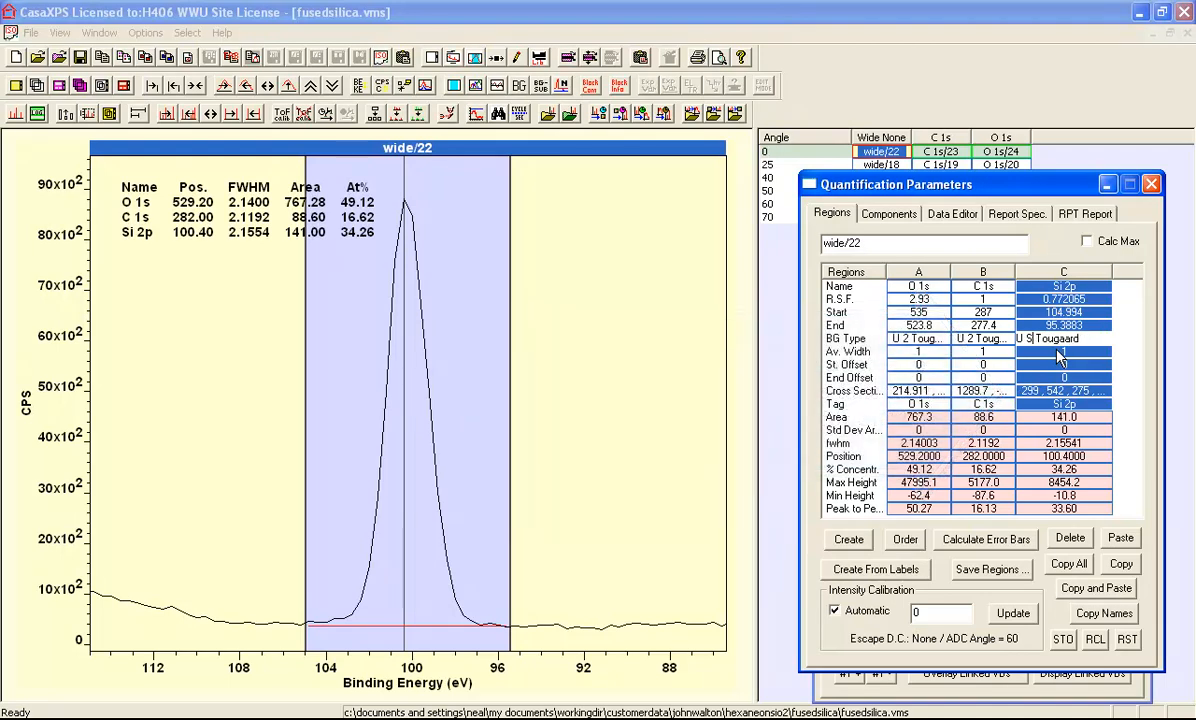
{"action": "type", "text": "3"}
{"action": "key", "text": "Return"}
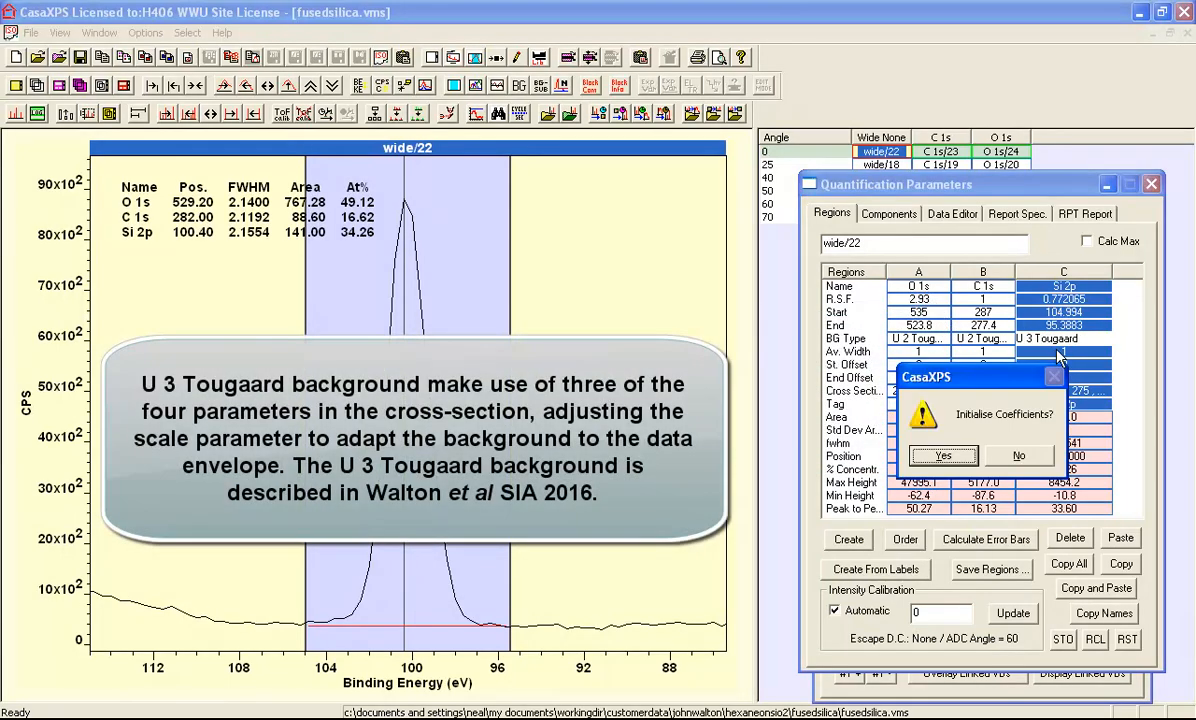
{"action": "left_click", "coordinate": [943, 456]}
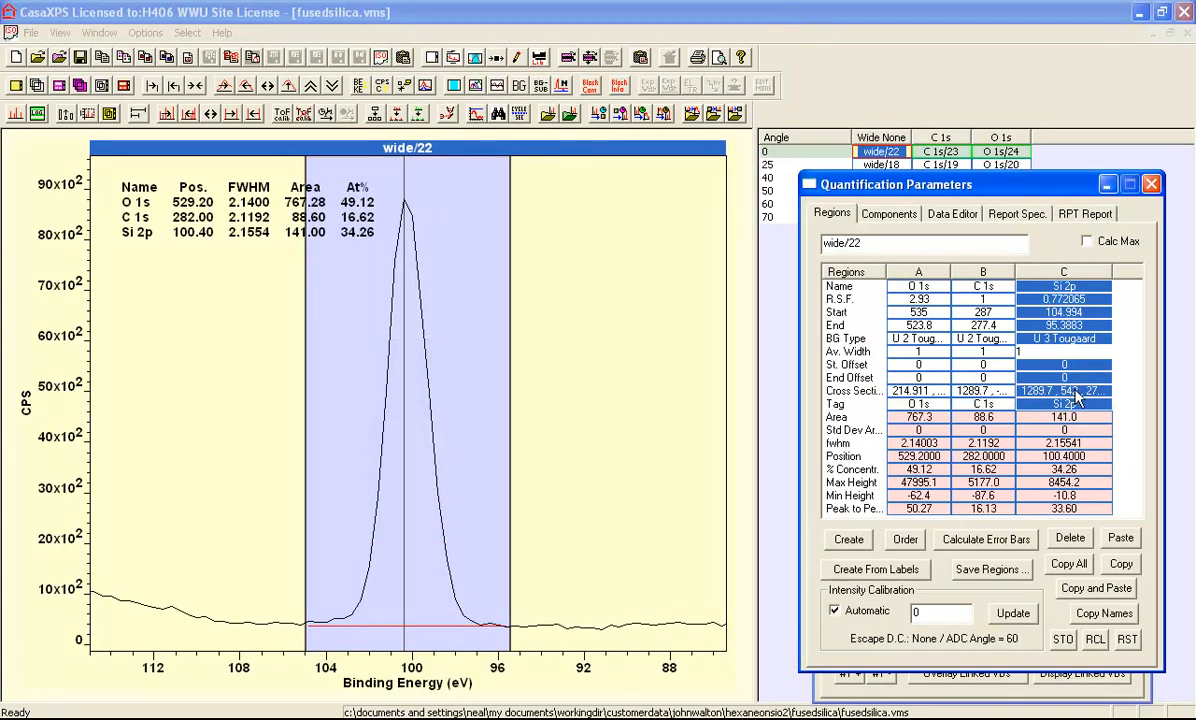
{"action": "left_click_drag", "start_coordinate": [302, 414], "coordinate": [200, 382]}
{"action": "left_click_drag", "start_coordinate": [509, 605], "coordinate": [527, 613]}
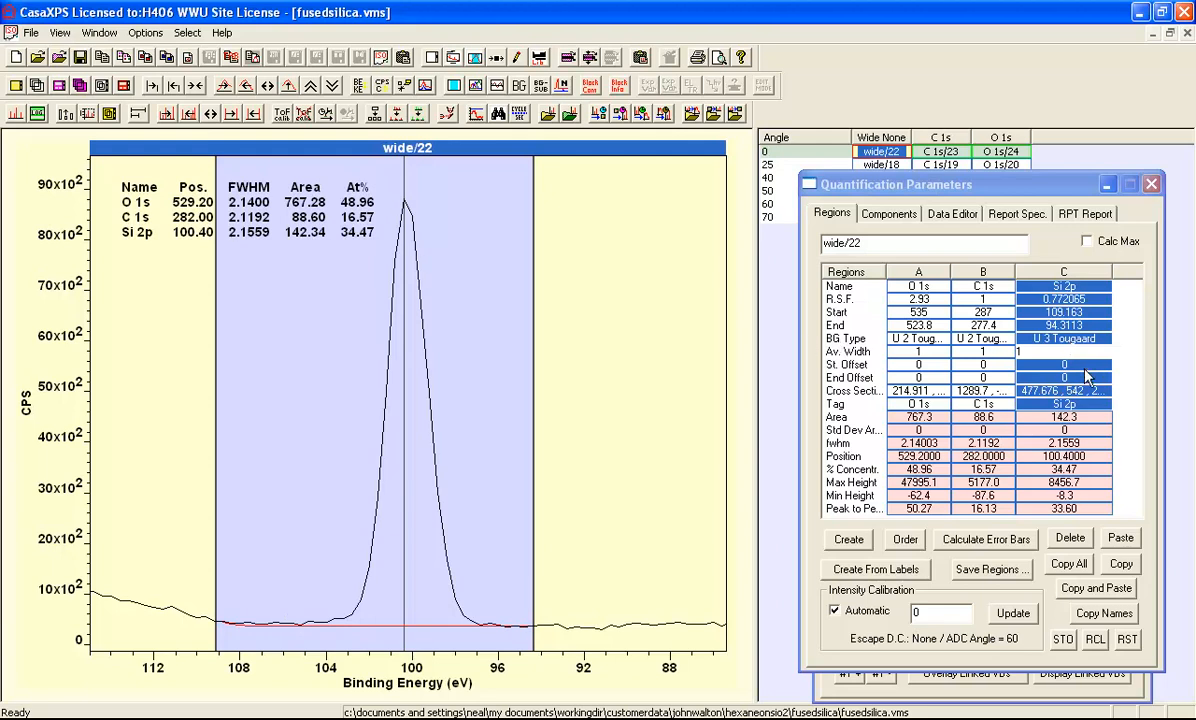
Set the O 1s region's background type to U SiO2 Tougaard.
{"action": "left_click", "coordinate": [916, 340]}
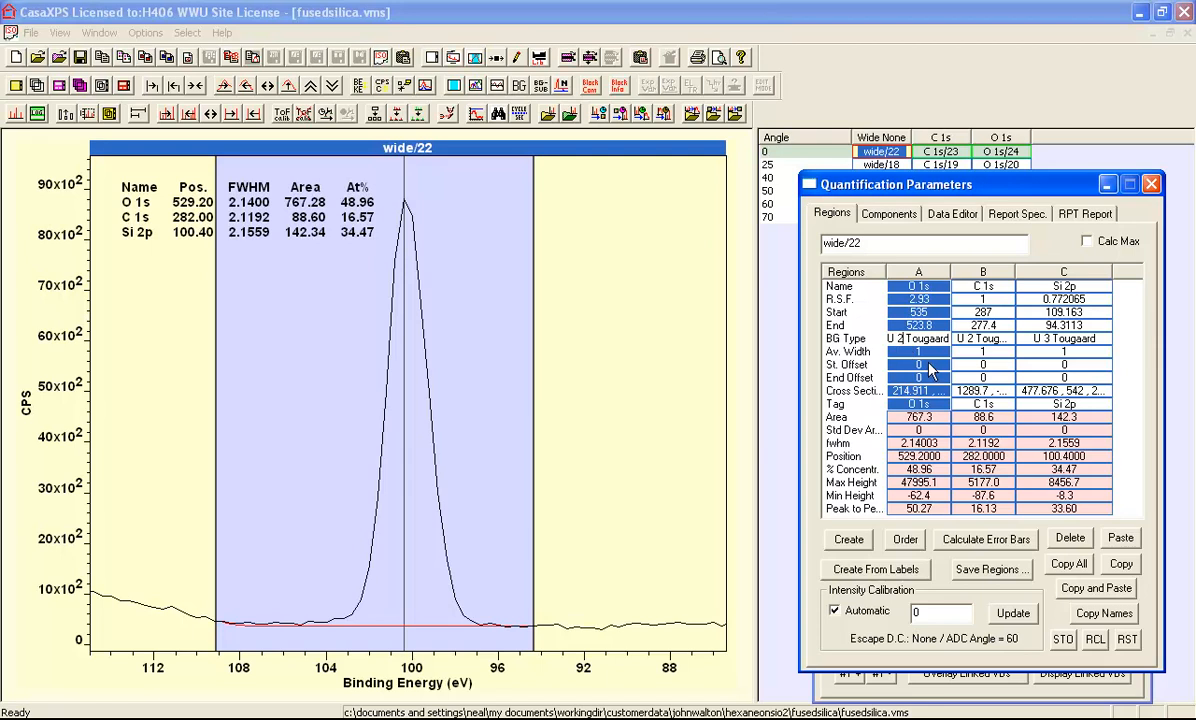
{"action": "key", "text": "BackSpace"}
{"action": "type", "text": "SiO"}
{"action": "key", "text": "Return"}
Change the O 1s background type to U 3 Tougaard without initialising the coefficients, and inspect the background under the whole O 1s peak.
{"action": "left_click", "coordinate": [900, 338]}
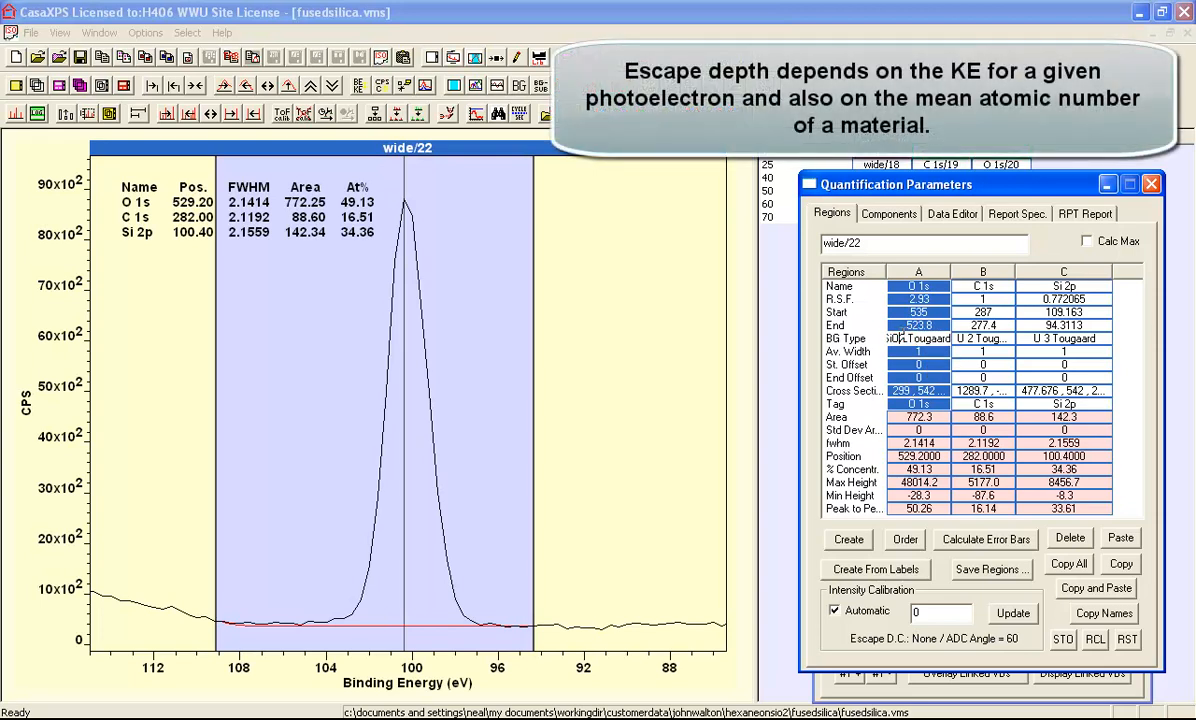
{"action": "key", "text": "BackSpace"}
{"action": "key", "text": "BackSpace"}
{"action": "key", "text": "BackSpace"}
{"action": "key", "text": "BackSpace"}
{"action": "type", "text": "U 3"}
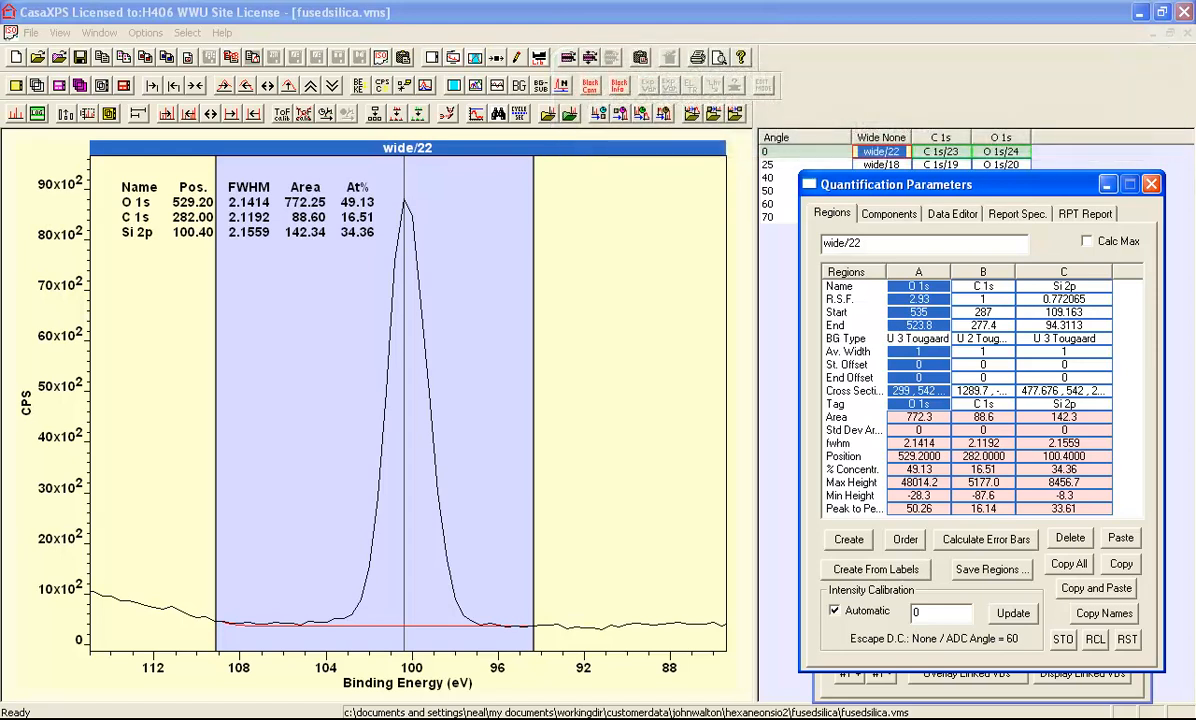
{"action": "key", "text": "Return"}
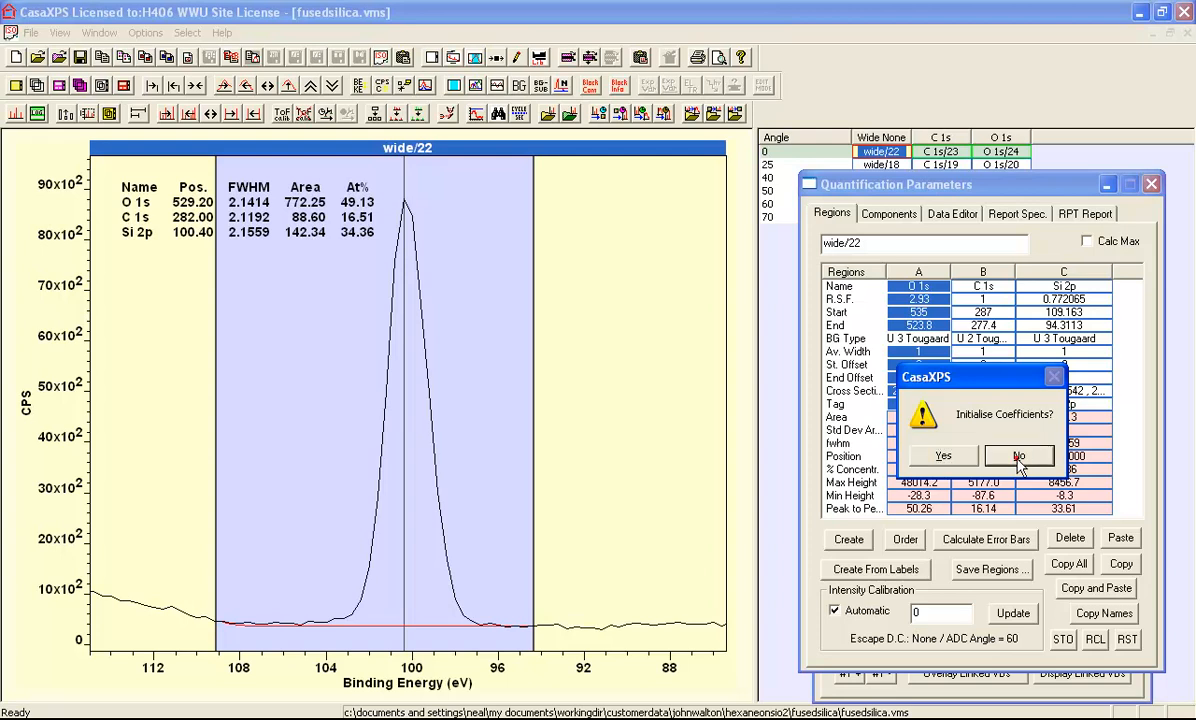
{"action": "left_click", "coordinate": [1019, 456]}
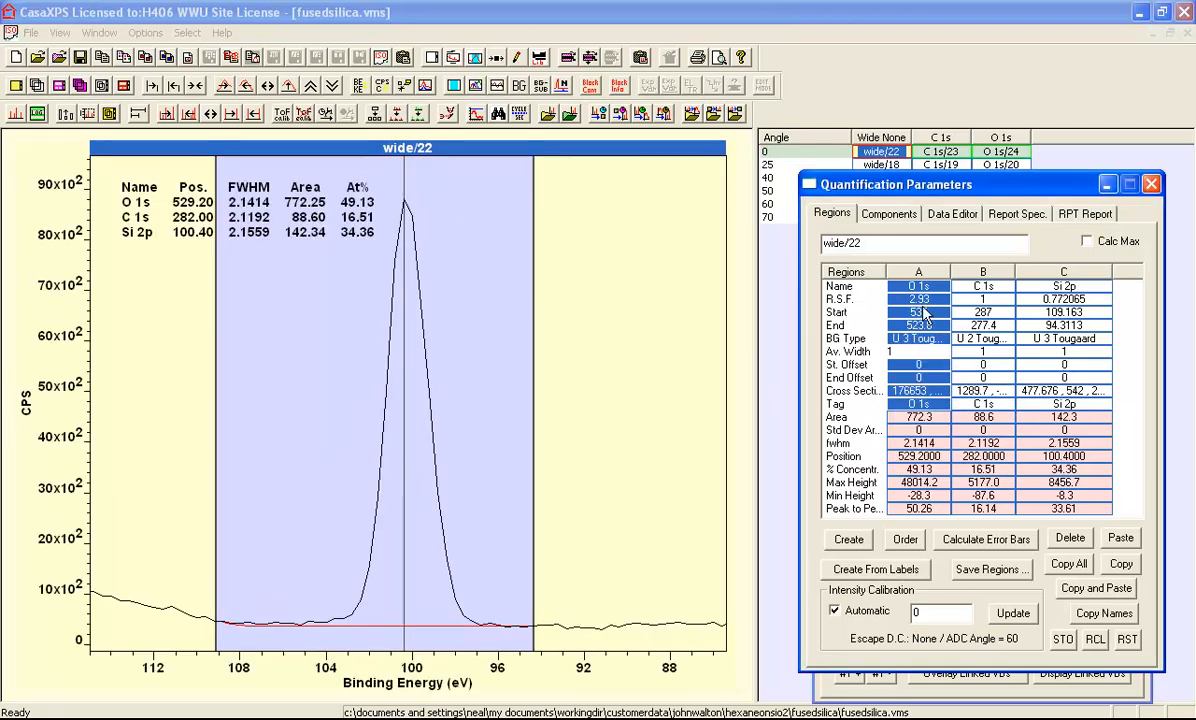
{"action": "left_click", "coordinate": [913, 272]}
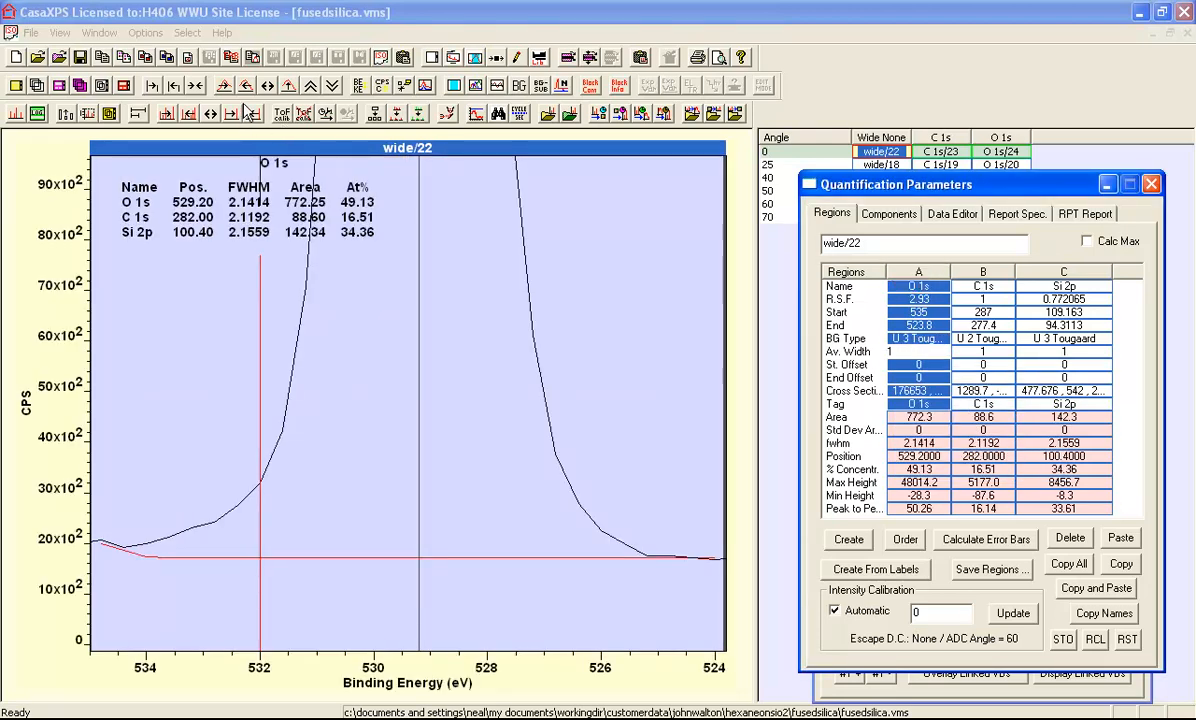
{"action": "left_click", "coordinate": [269, 86]}
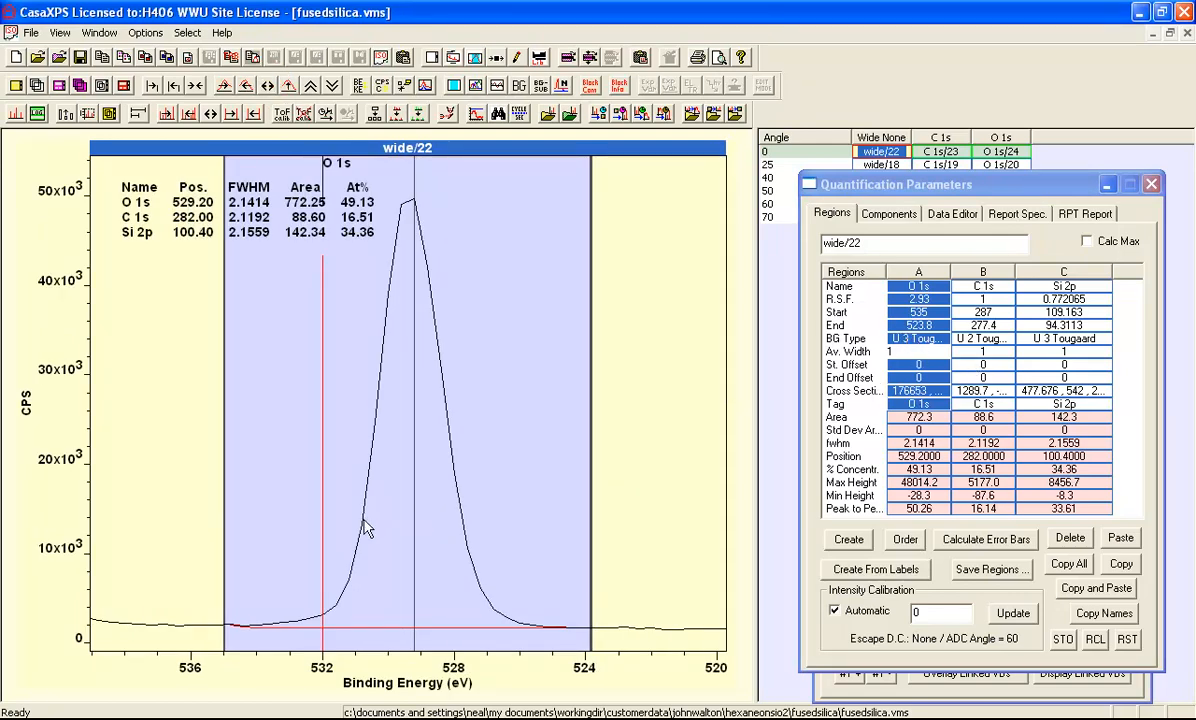
Extend the O 1s region's start to about 537.1 eV and check its background type.
{"action": "left_click_drag", "start_coordinate": [226, 524], "coordinate": [156, 500]}
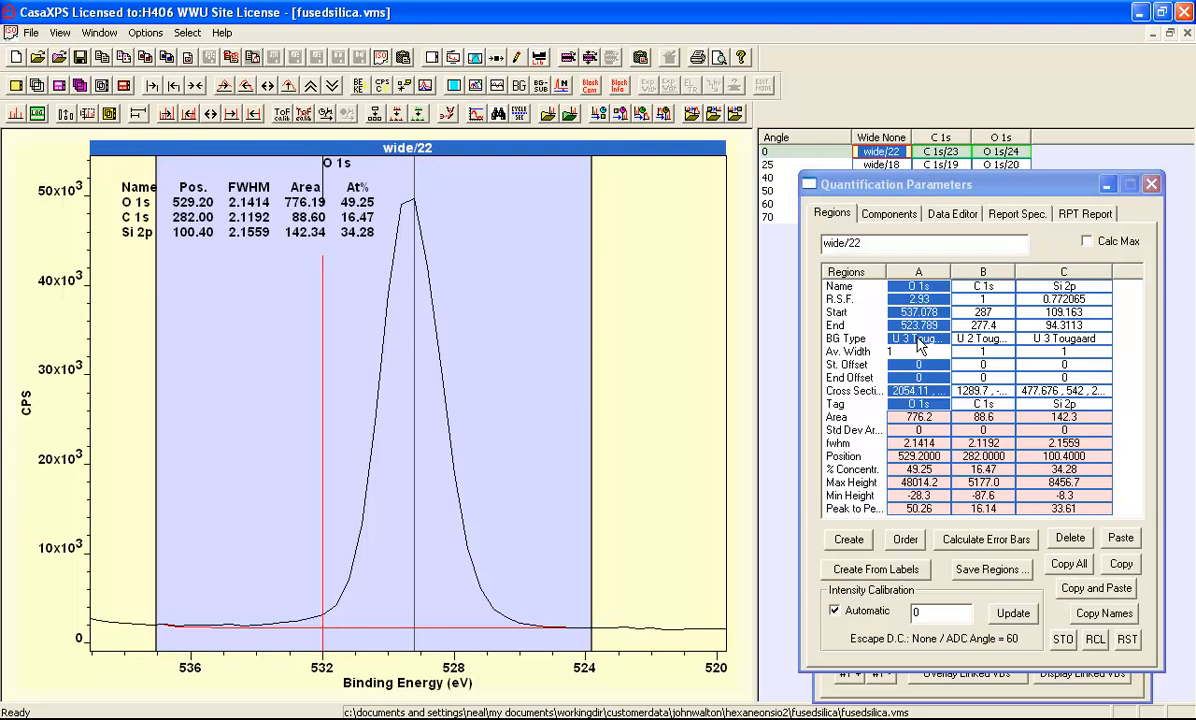
{"action": "left_click", "coordinate": [904, 340]}
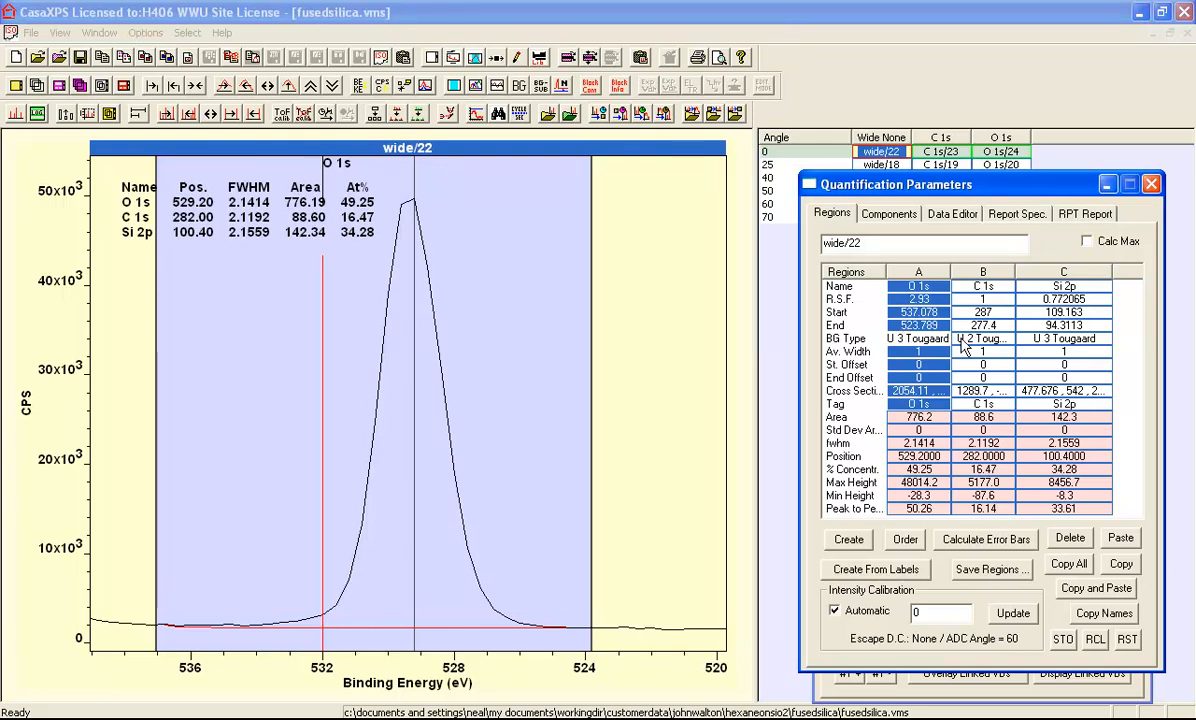
Display the C 1s peak at full intensity scale and widen its region to about 289.5 to 276.4 eV.
{"action": "left_click", "coordinate": [962, 338]}
{"action": "left_click_drag", "start_coordinate": [1015, 272], "coordinate": [1033, 272]}
{"action": "left_click", "coordinate": [1003, 275]}
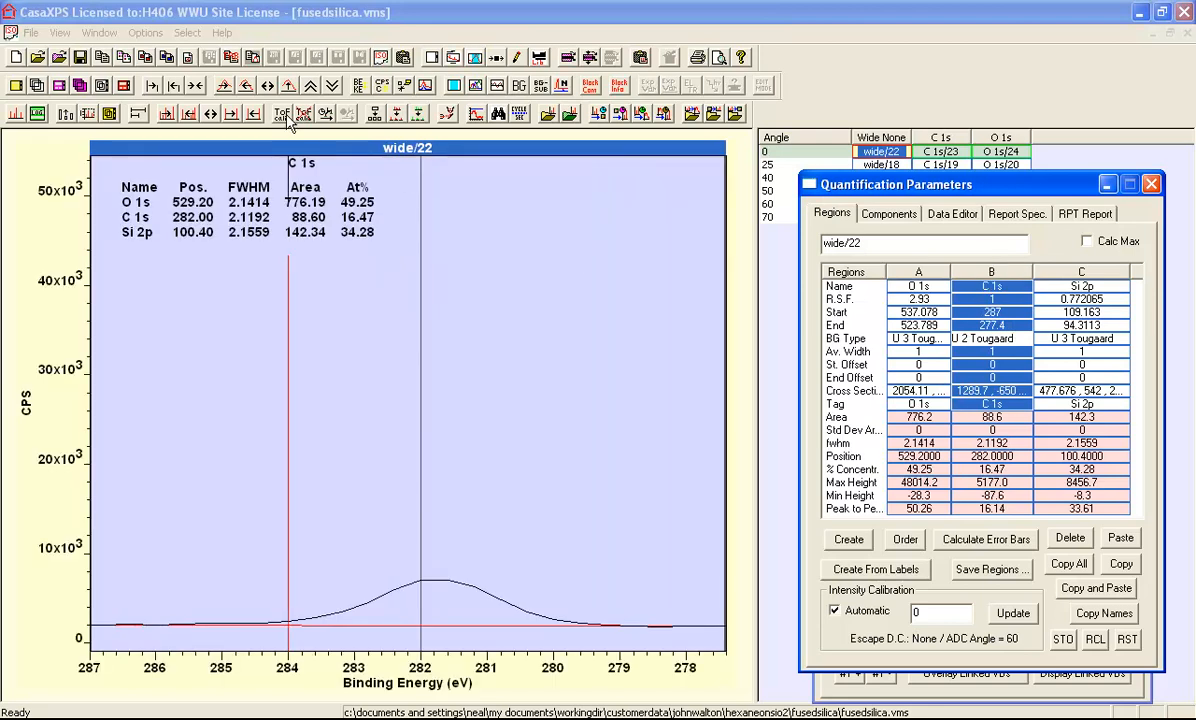
{"action": "left_click", "coordinate": [288, 87]}
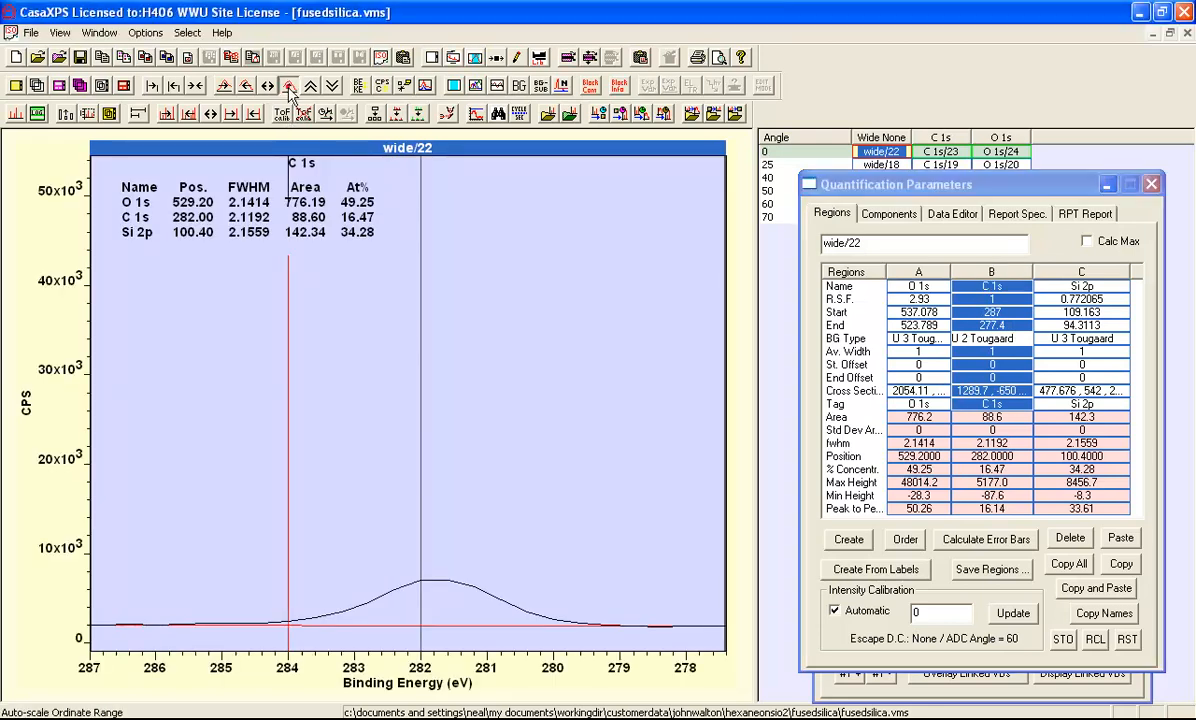
{"action": "left_click", "coordinate": [207, 115]}
{"action": "left_click", "coordinate": [207, 115]}
{"action": "left_click", "coordinate": [207, 115]}
{"action": "left_click_drag", "start_coordinate": [210, 286], "coordinate": [139, 302]}
{"action": "left_click_drag", "start_coordinate": [606, 327], "coordinate": [646, 328]}
{"action": "left_click_drag", "start_coordinate": [140, 352], "coordinate": [106, 345]}
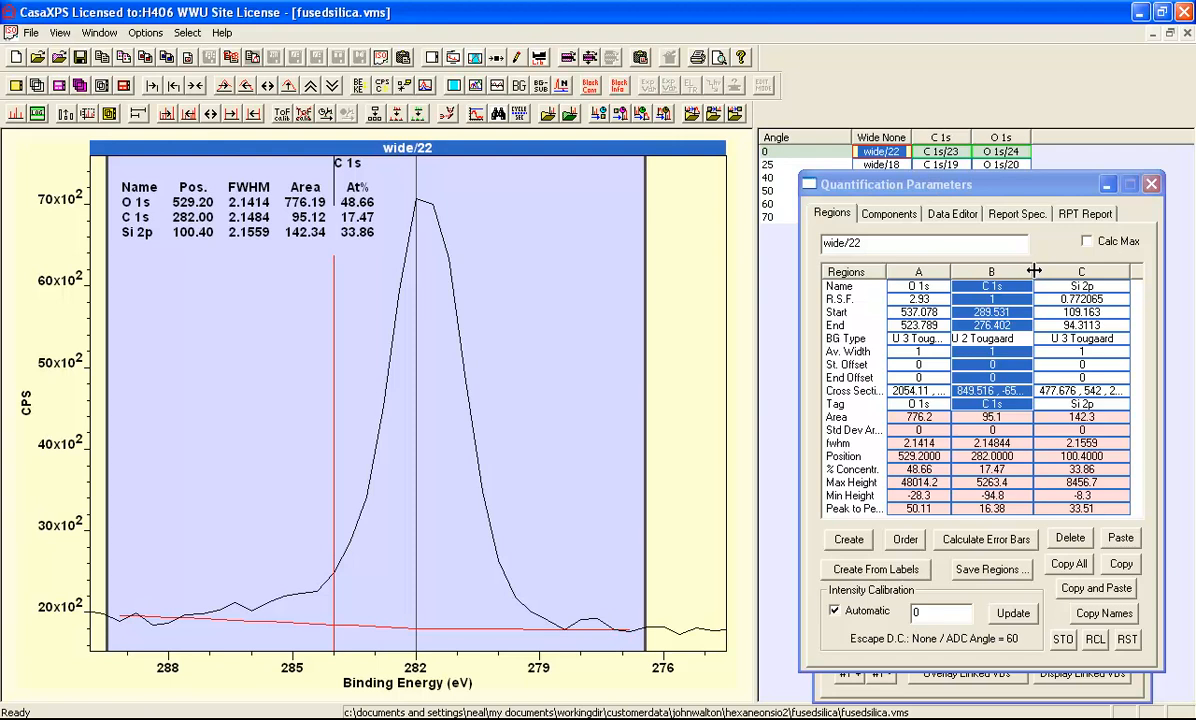
{"action": "left_click_drag", "start_coordinate": [1034, 270], "coordinate": [1062, 267]}
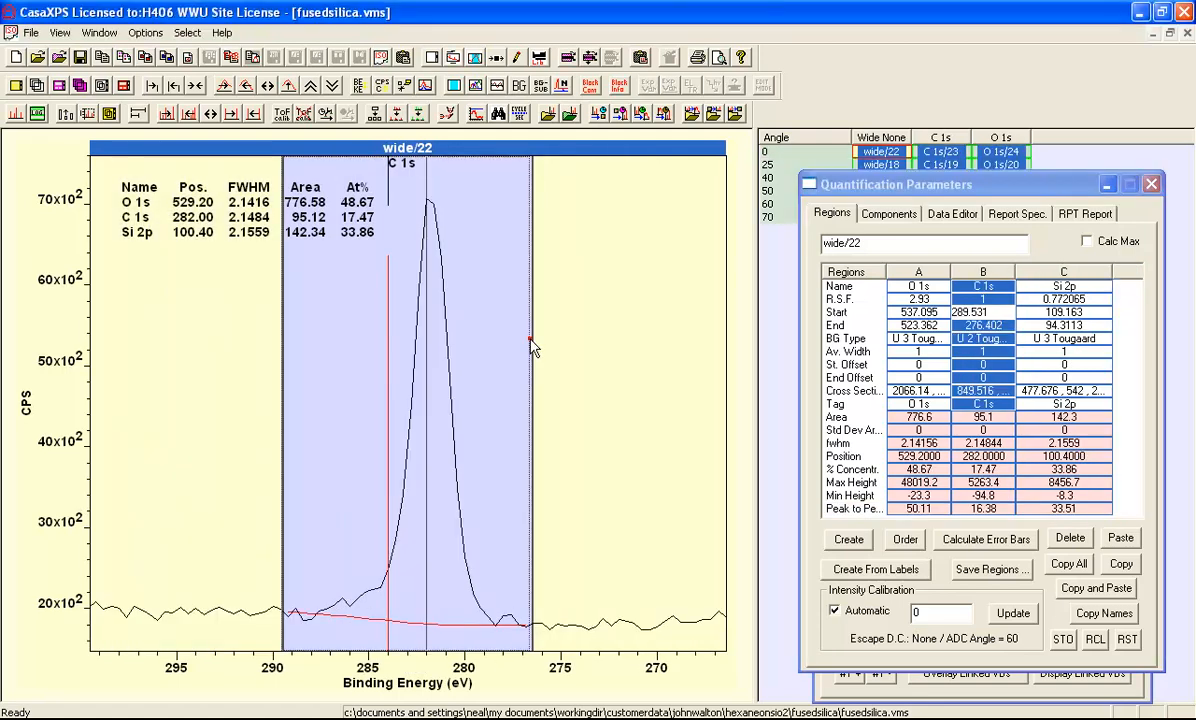
Extend the C 1s region's end to about 274.7 eV and the O 1s region's end to about 520.3 eV.
{"action": "left_click_drag", "start_coordinate": [530, 339], "coordinate": [567, 338]}
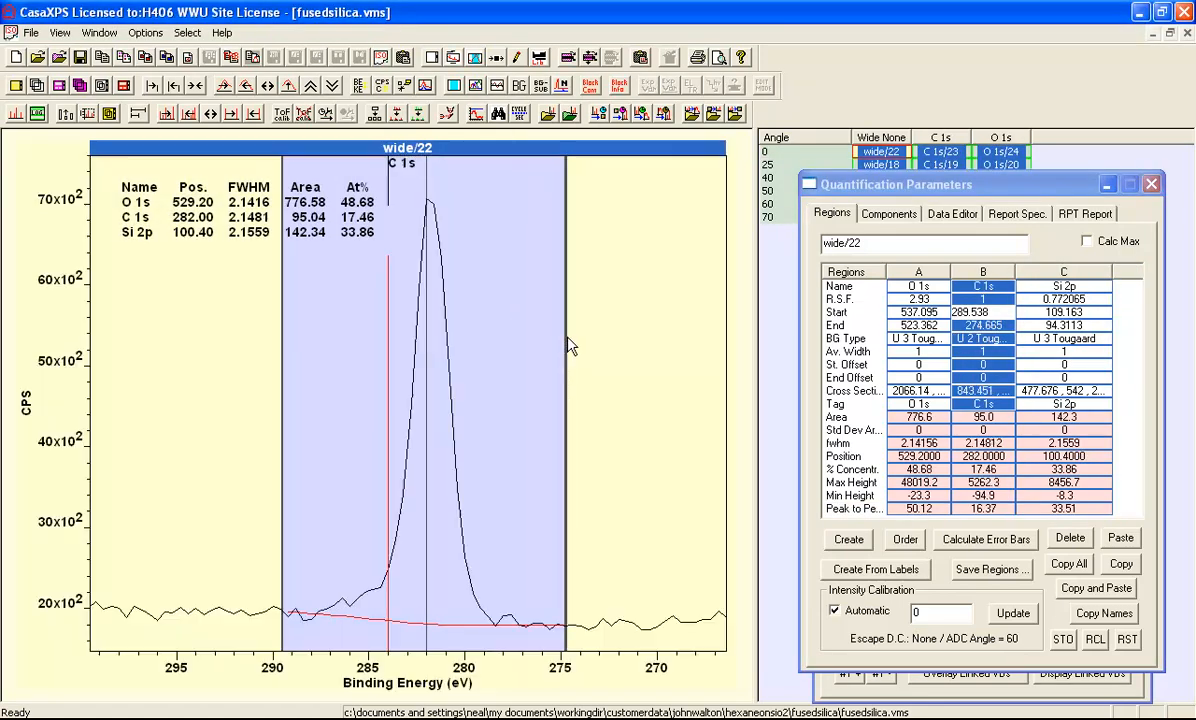
{"action": "left_click", "coordinate": [173, 86]}
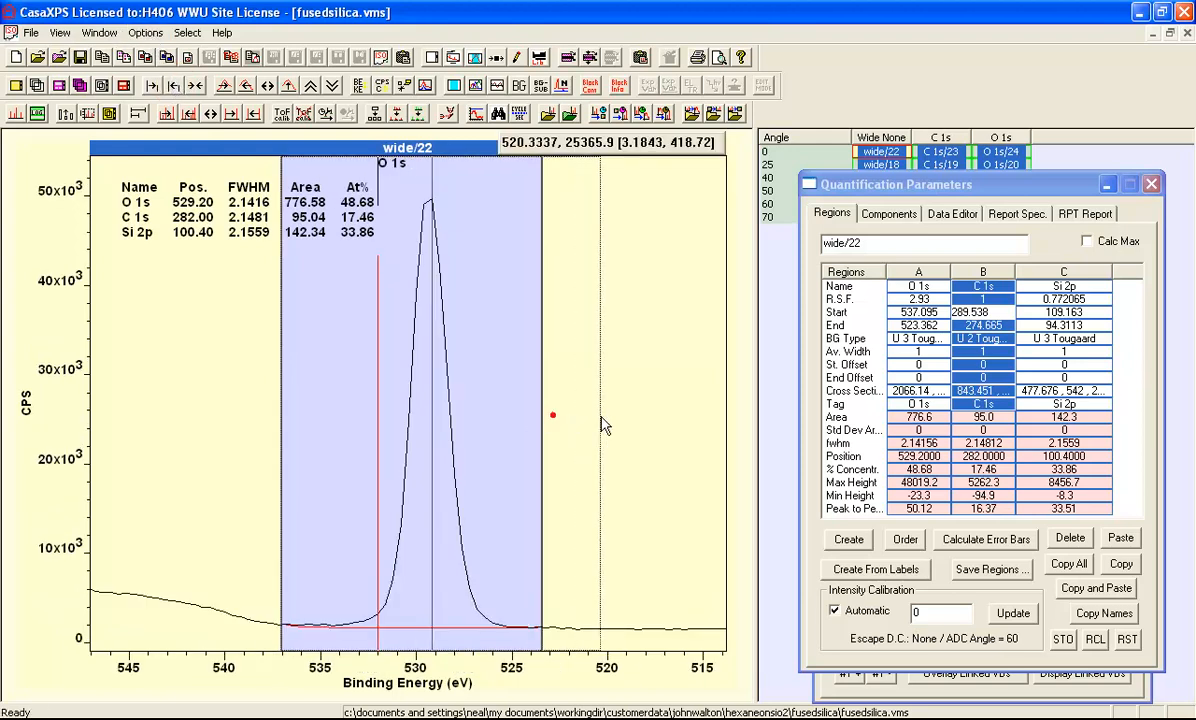
{"action": "left_click_drag", "start_coordinate": [552, 413], "coordinate": [600, 413]}
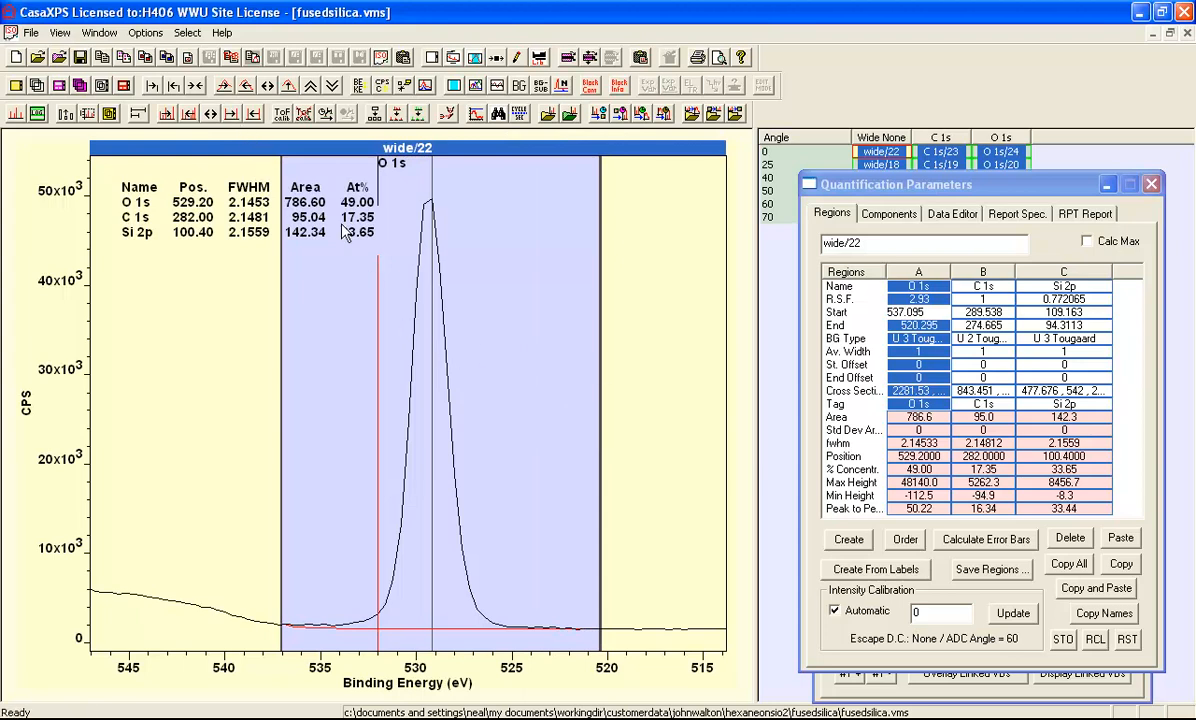
{"action": "left_click", "coordinate": [175, 86]}
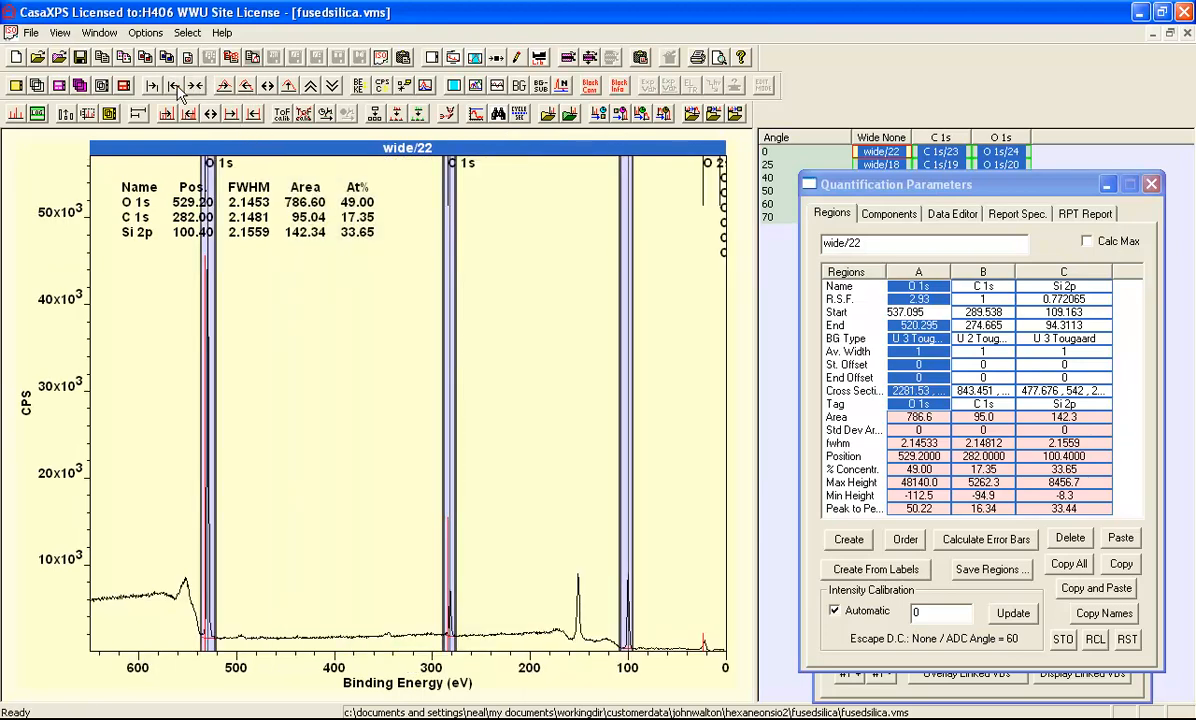
{"action": "left_click", "coordinate": [175, 86]}
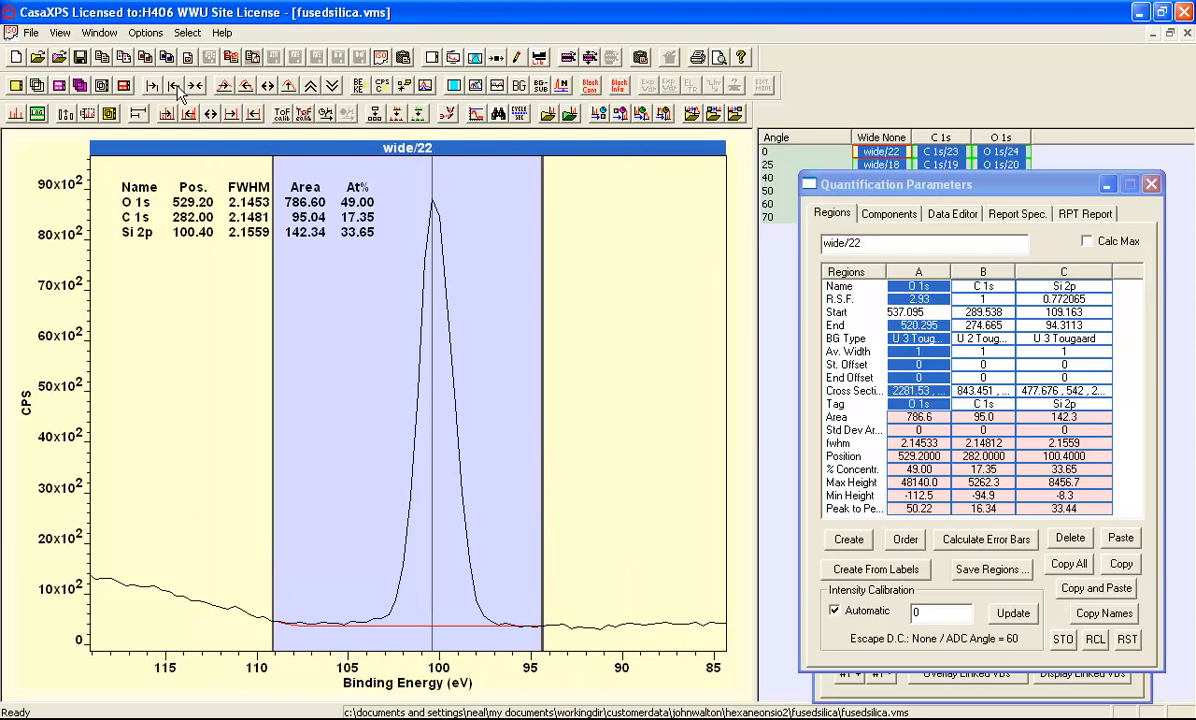
{"action": "left_click", "coordinate": [175, 86]}
{"action": "left_click", "coordinate": [175, 86]}
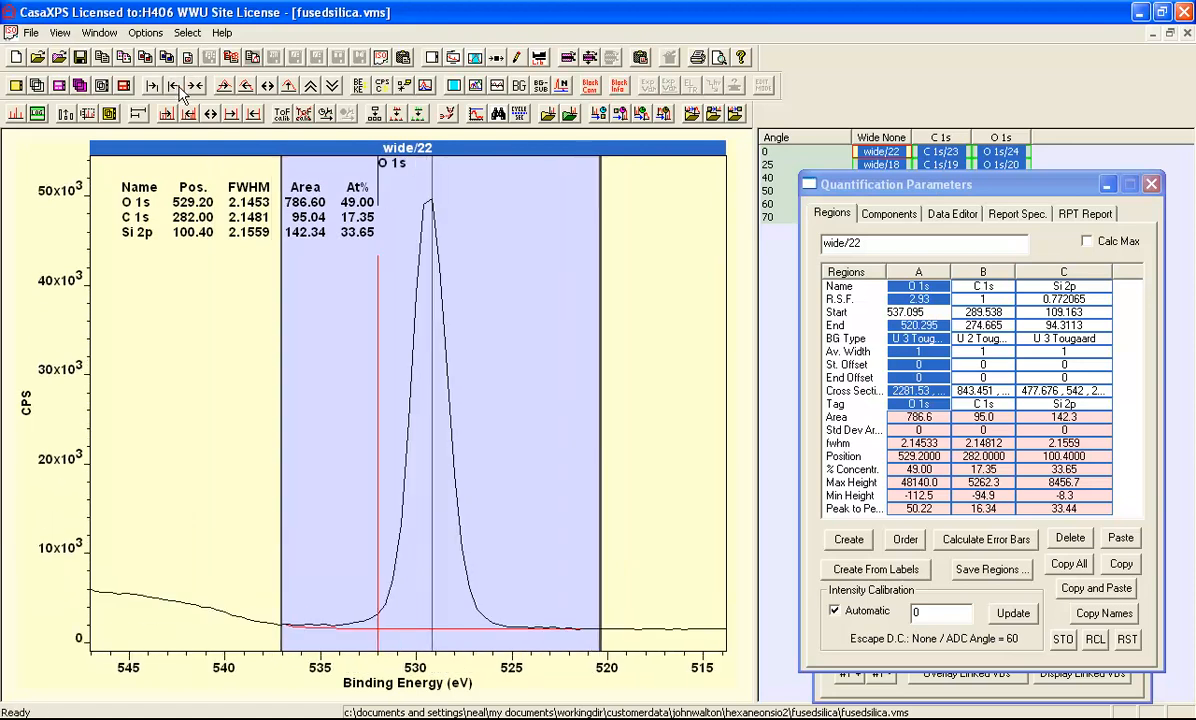
Add a text annotation to the spectrum that displays a live chemical formula calculated from the active VB.
{"action": "left_click", "coordinate": [518, 59]}
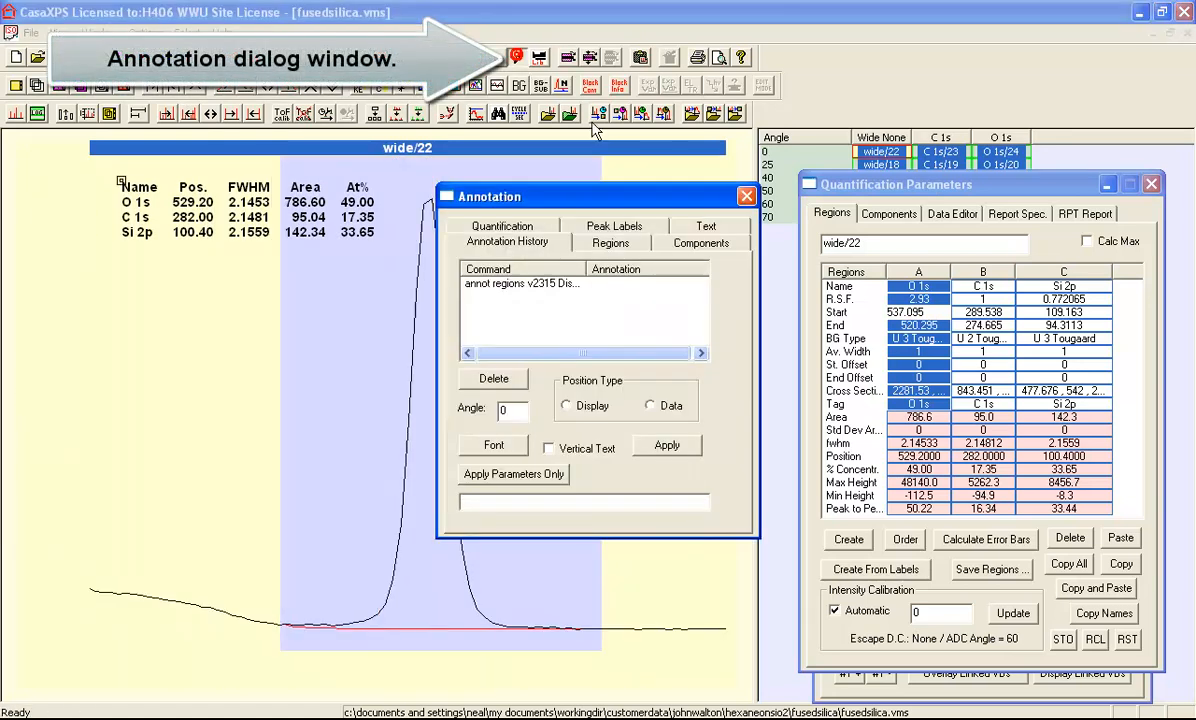
{"action": "mouse_move", "coordinate": [569, 196]}
{"action": "left_mouse_down"}
{"action": "mouse_move", "coordinate": [927, 223]}
{"action": "mouse_move", "coordinate": [917, 223]}
{"action": "left_mouse_up"}
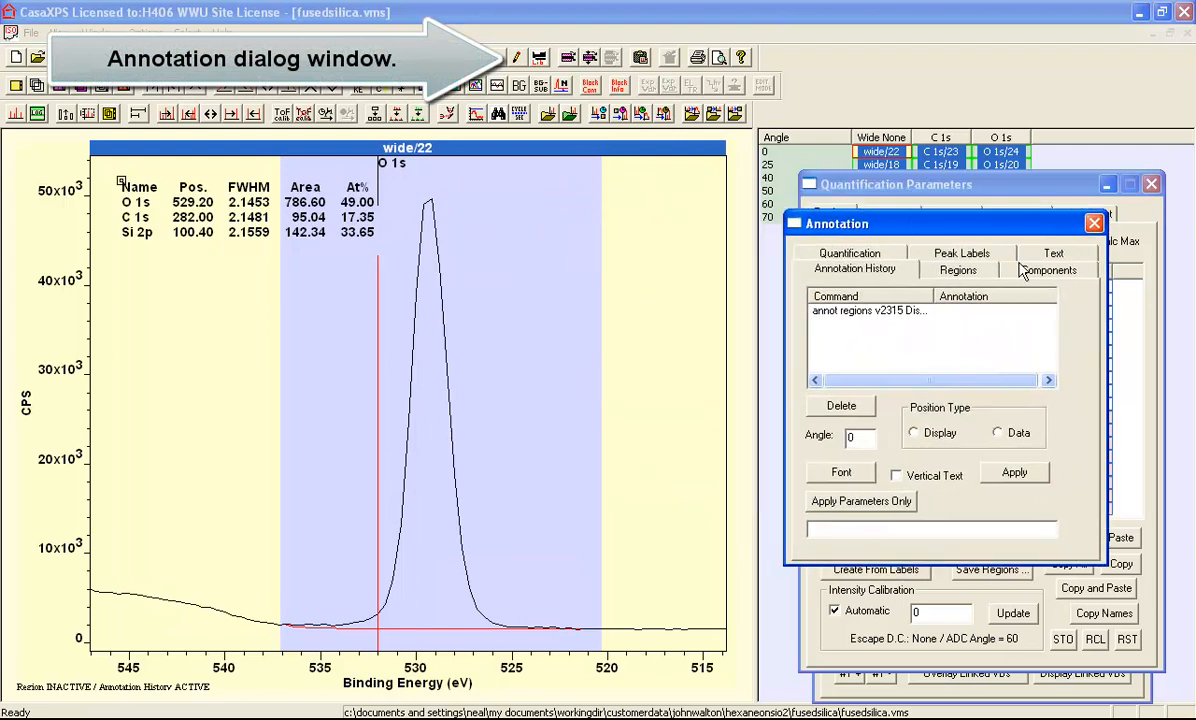
{"action": "left_click", "coordinate": [1030, 256]}
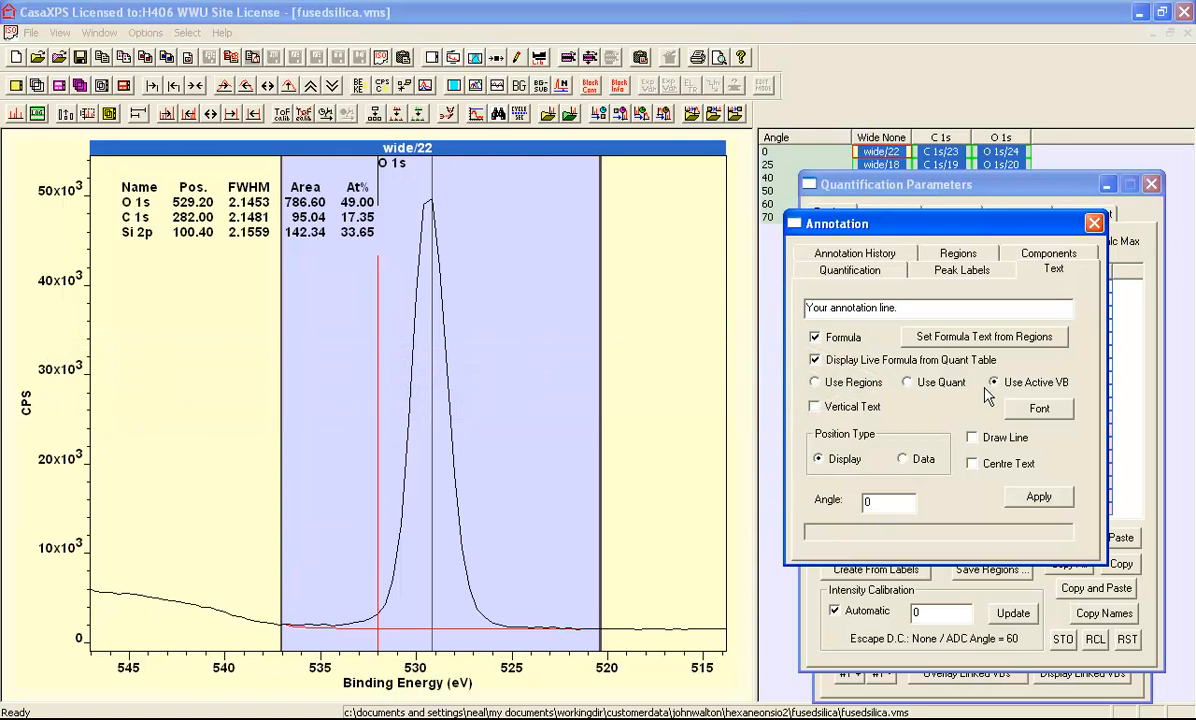
{"action": "left_click", "coordinate": [1038, 497]}
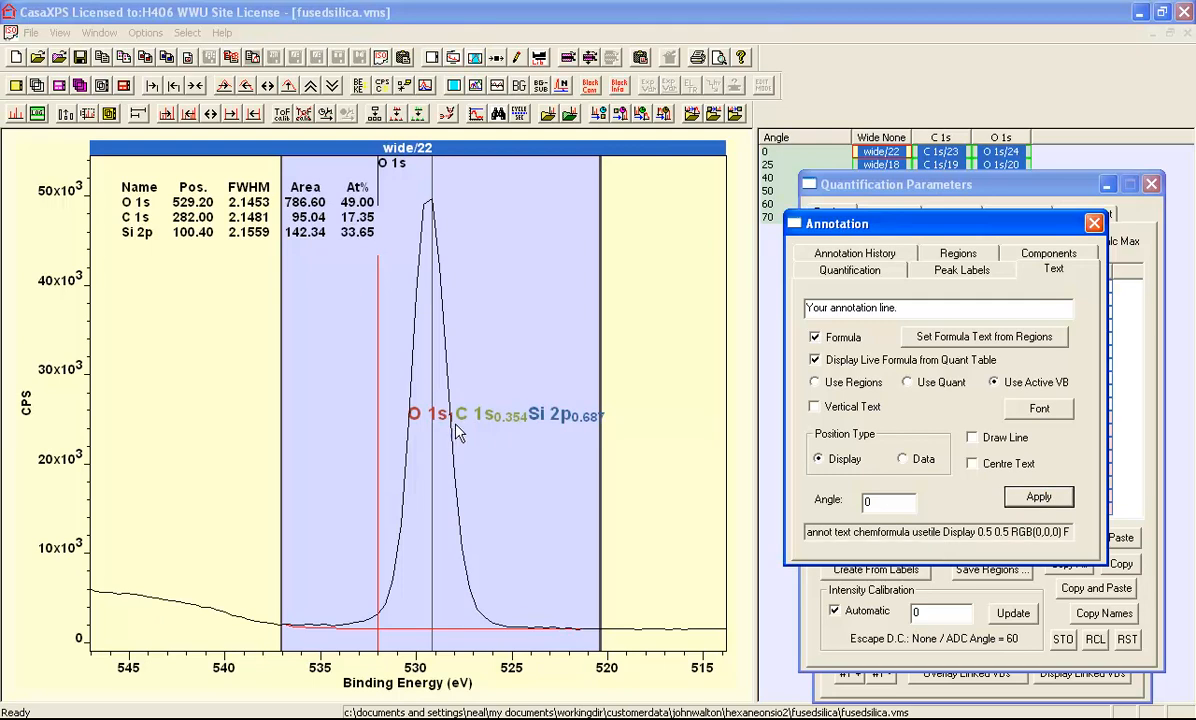
Move the formula annotation on the wide spectrum to just below the quantification table and close the annotation settings.
{"action": "left_click", "coordinate": [197, 86]}
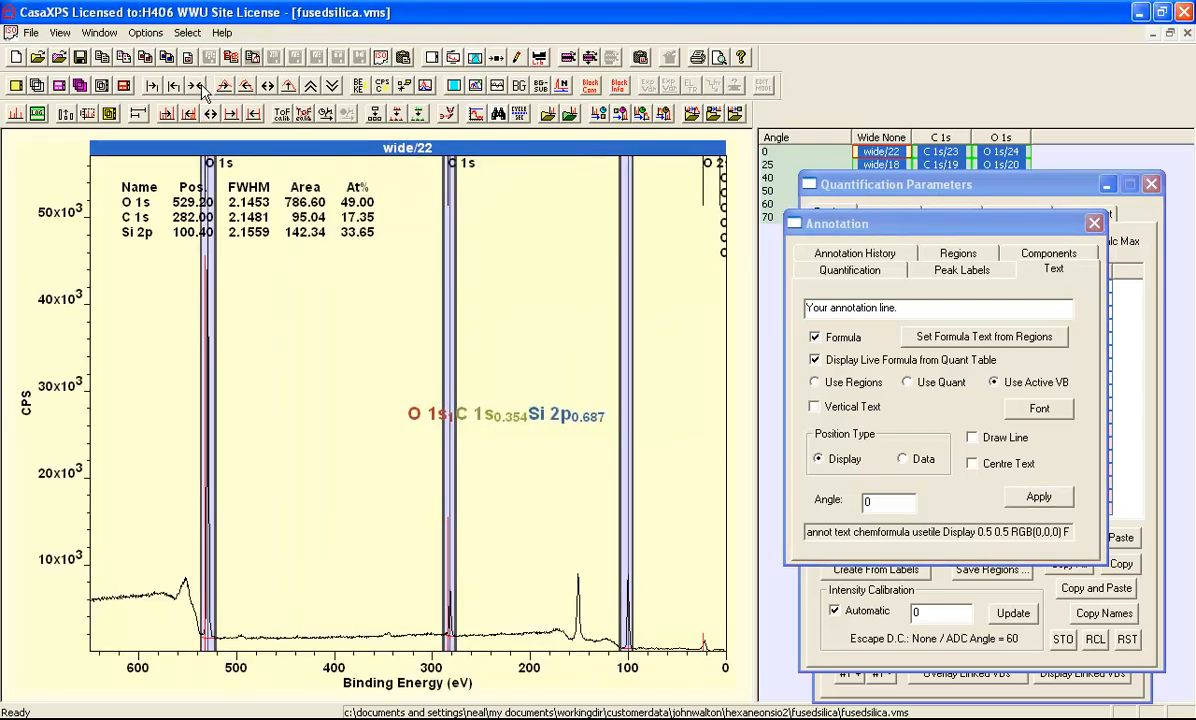
{"action": "left_click", "coordinate": [829, 252]}
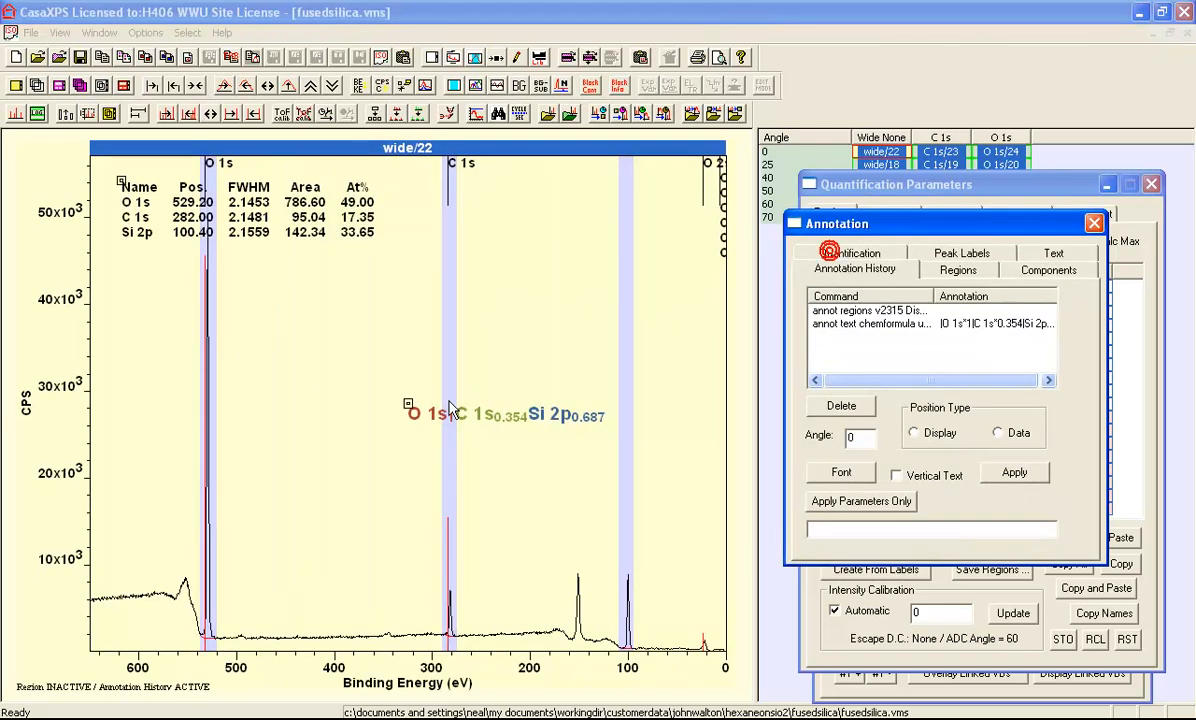
{"action": "mouse_move", "coordinate": [407, 404]}
{"action": "left_mouse_down"}
{"action": "mouse_move", "coordinate": [250, 305]}
{"action": "mouse_move", "coordinate": [244, 285]}
{"action": "left_mouse_up"}
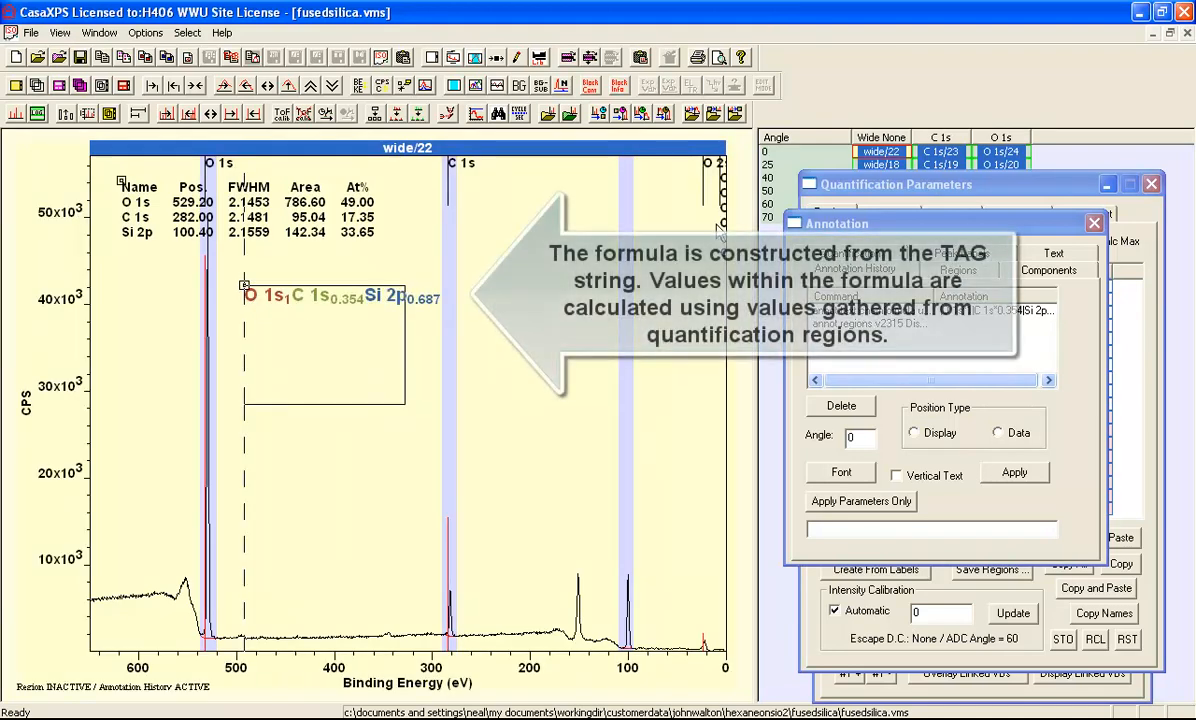
{"action": "left_click", "coordinate": [1093, 223]}
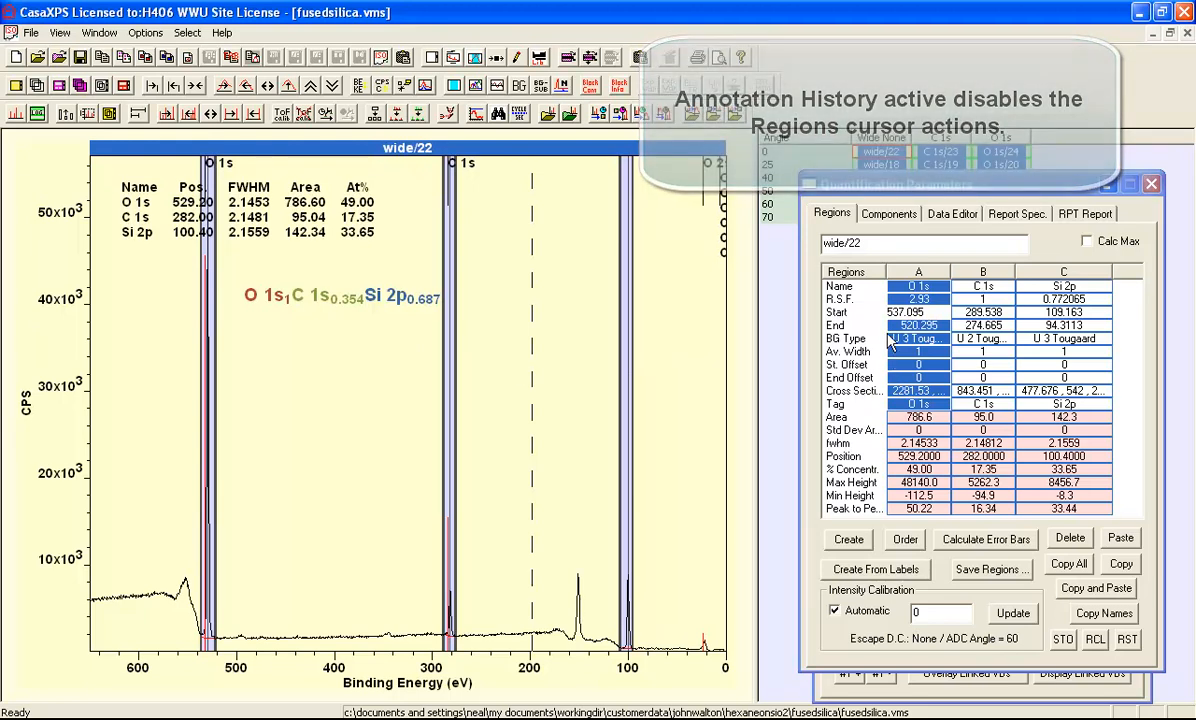
Shorten the tags of the O 1s and C 1s regions to O and C for the formula annotation.
{"action": "left_click", "coordinate": [931, 403]}
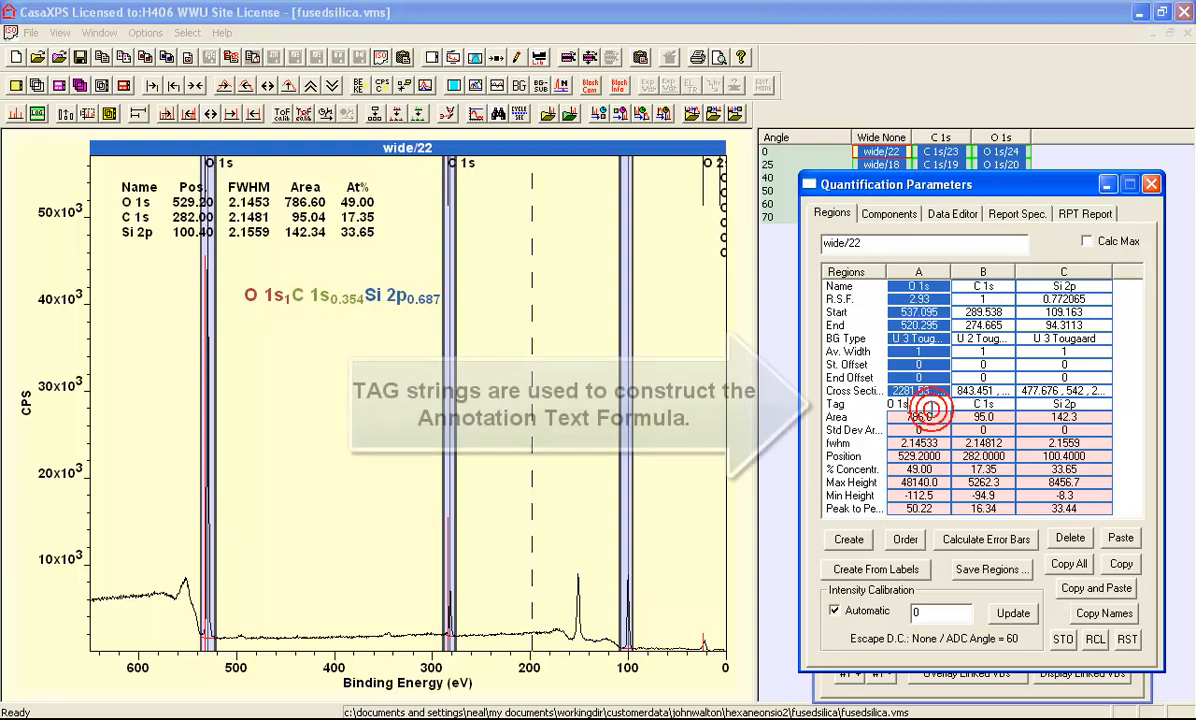
{"action": "key", "text": "BackSpace"}
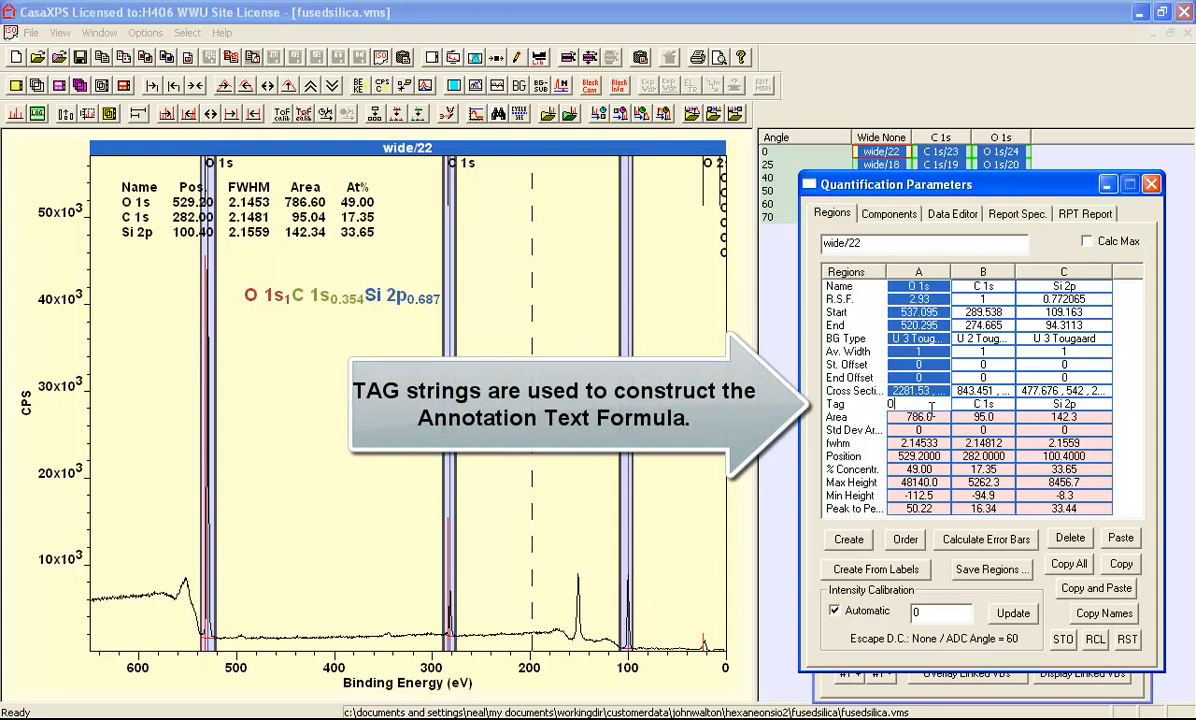
{"action": "key", "text": "Return"}
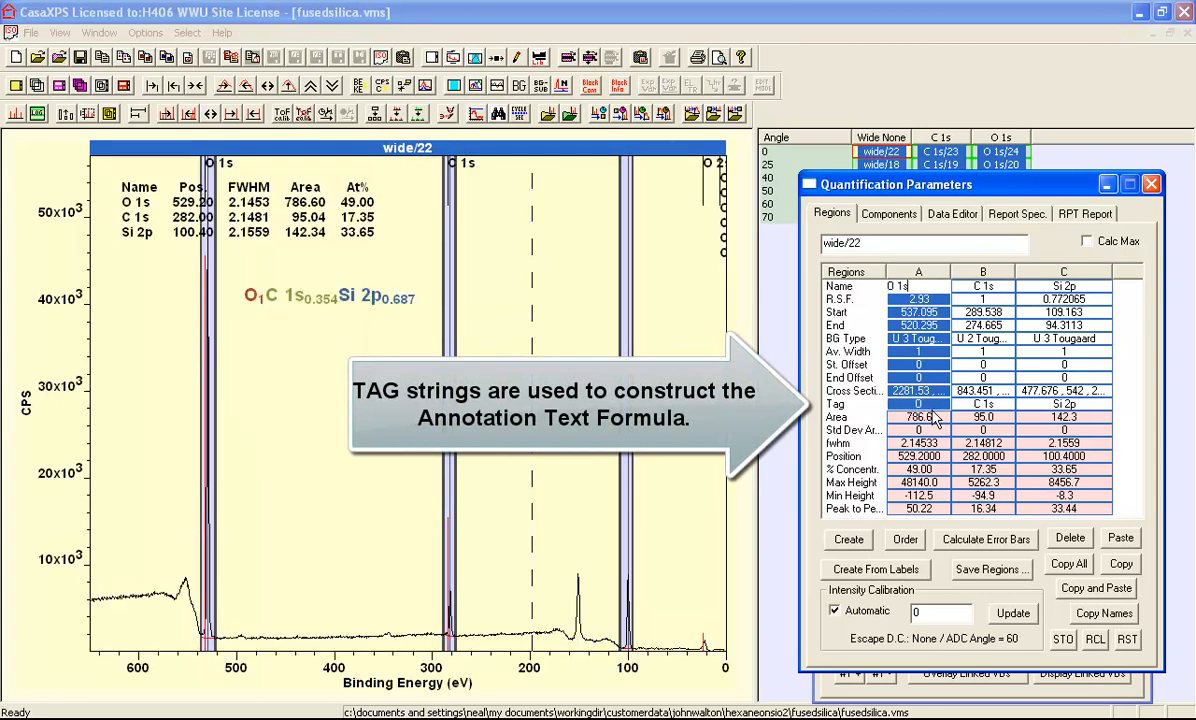
{"action": "left_click", "coordinate": [988, 403]}
{"action": "key", "text": "BackSpace"}
{"action": "key", "text": "BackSpace"}
{"action": "key", "text": "BackSpace"}
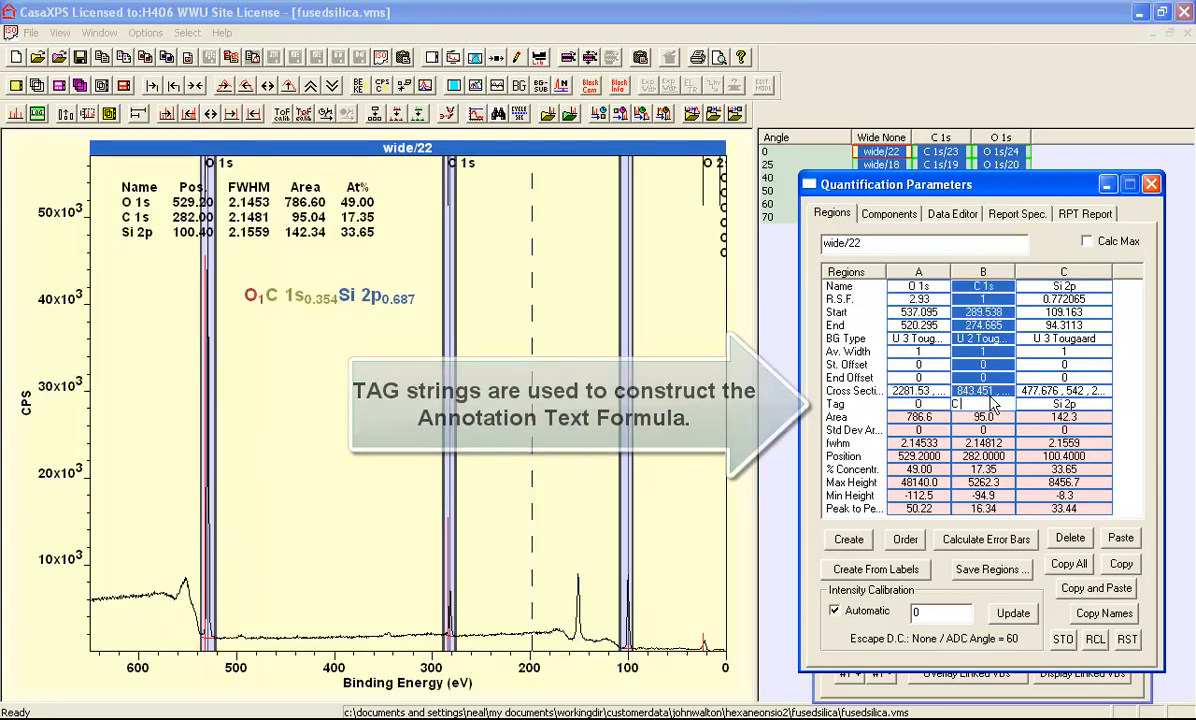
{"action": "key", "text": "Return"}
Shorten the Si 2p region's tag to Si, and change it to Si*1 to normalise the formula to silicon.
{"action": "left_click", "coordinate": [1047, 404]}
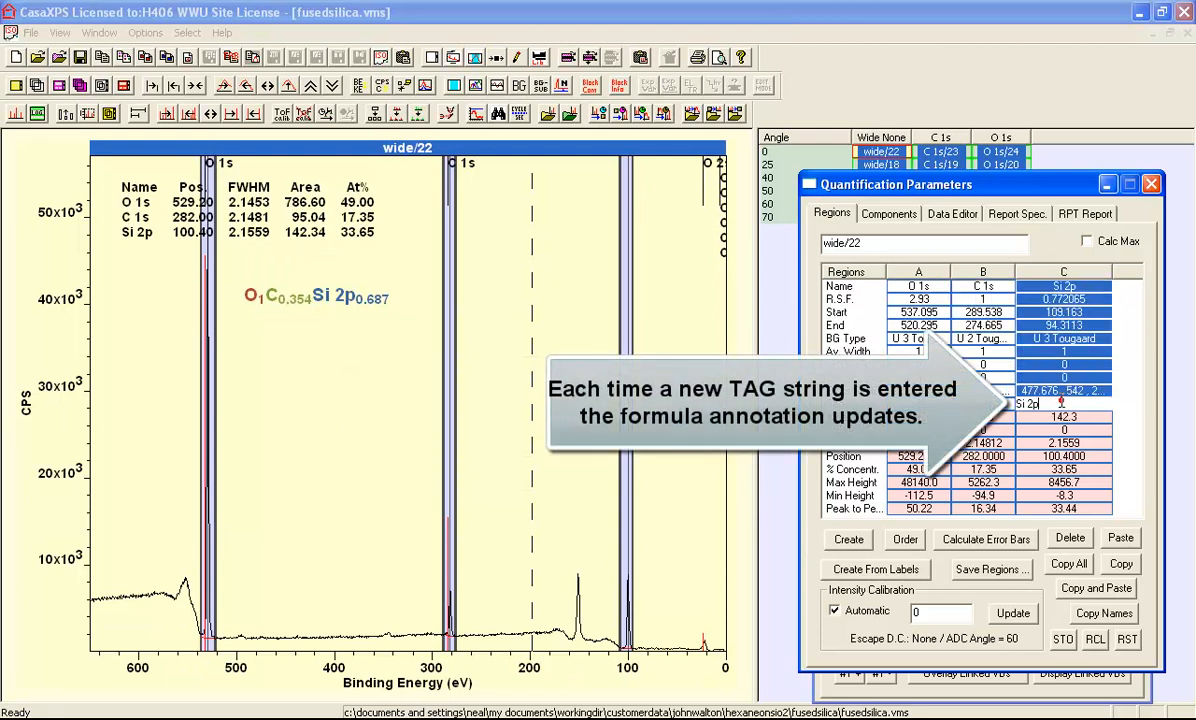
{"action": "key", "text": "BackSpace"}
{"action": "key", "text": "Return"}
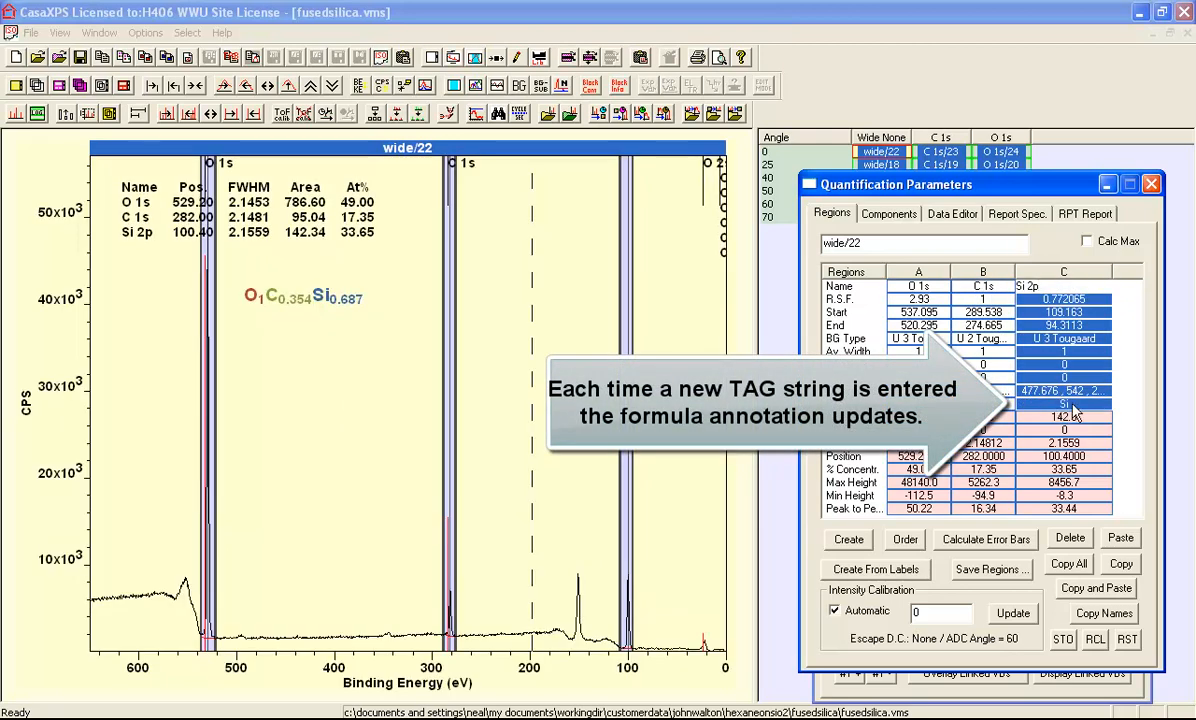
{"action": "left_click", "coordinate": [1068, 404]}
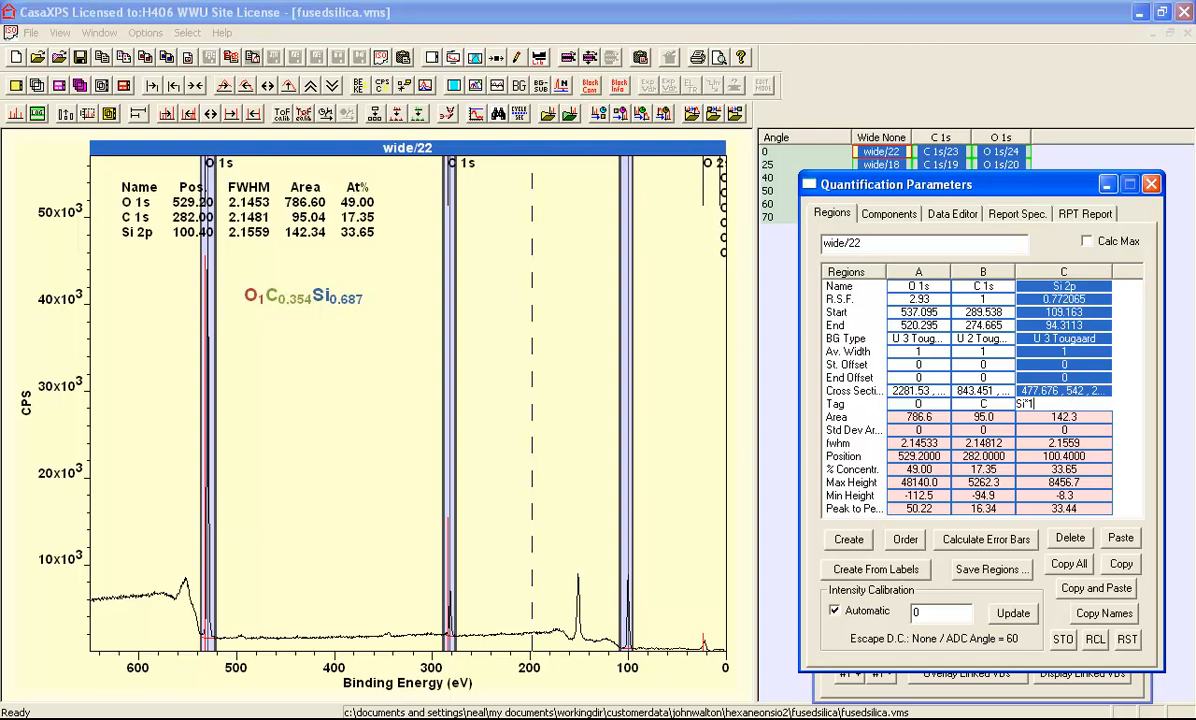
{"action": "key", "text": "Return"}
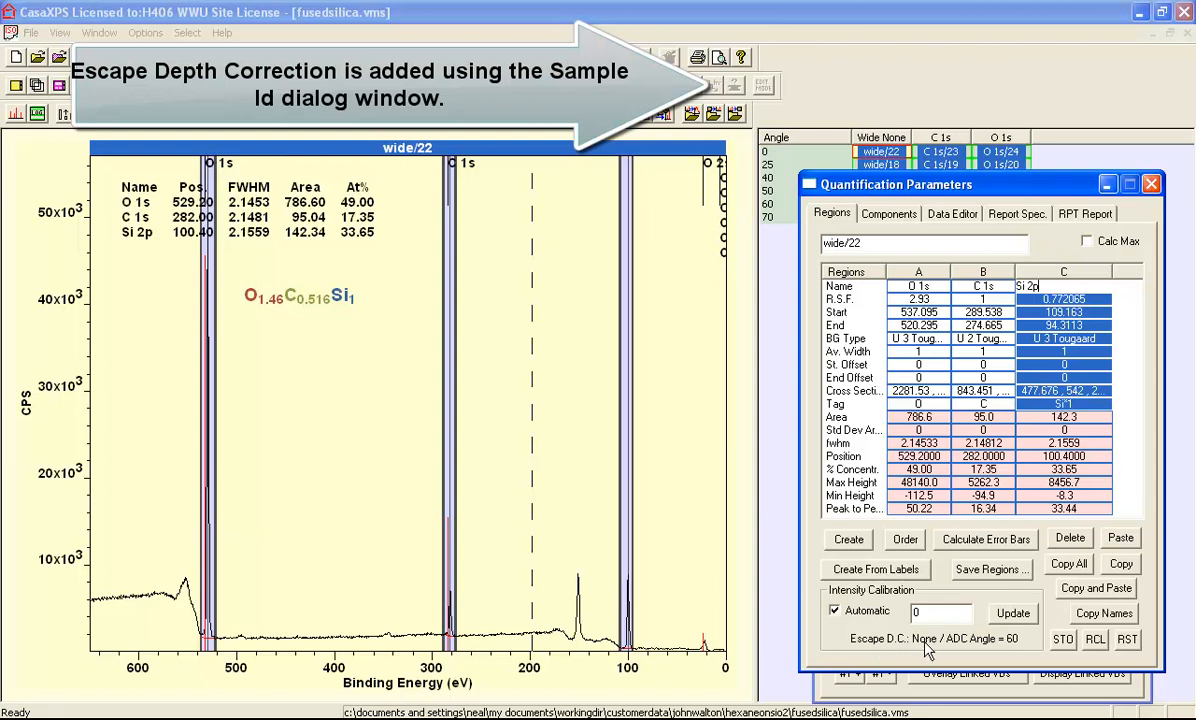
Select every VAMAS block in the file and apply the EAL escape depth correction to all of them.
{"action": "left_click", "coordinate": [815, 147]}
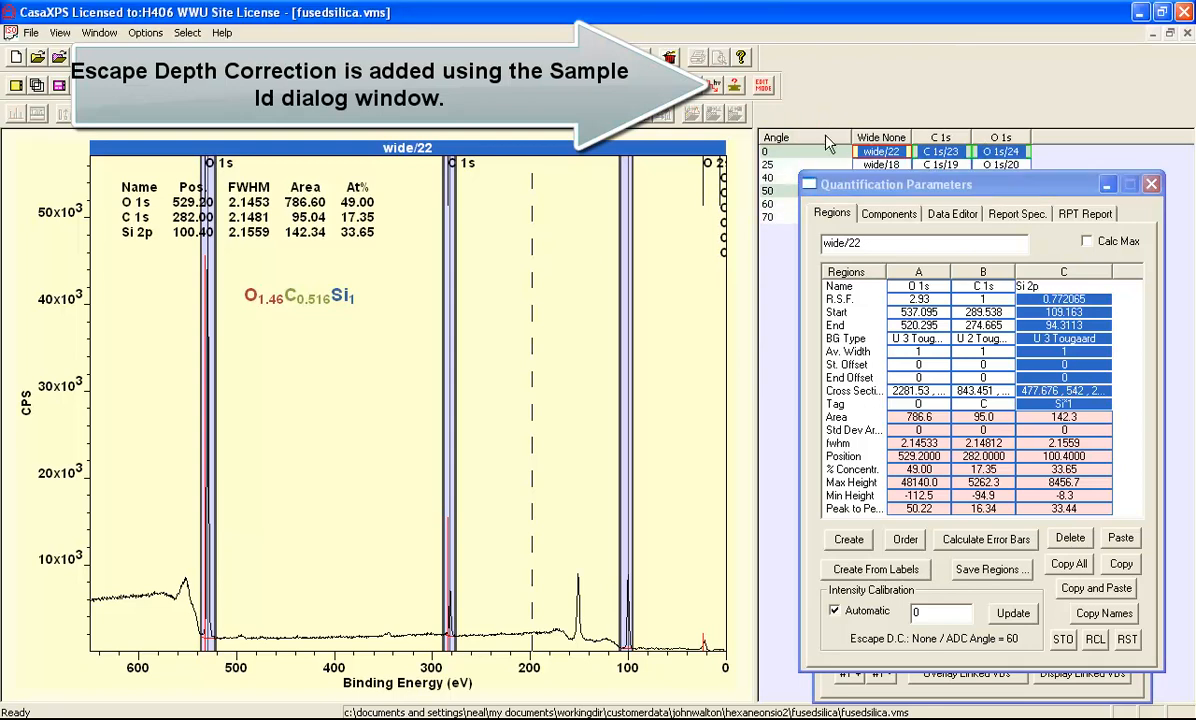
{"action": "left_click", "coordinate": [979, 152]}
{"action": "left_click", "coordinate": [788, 136]}
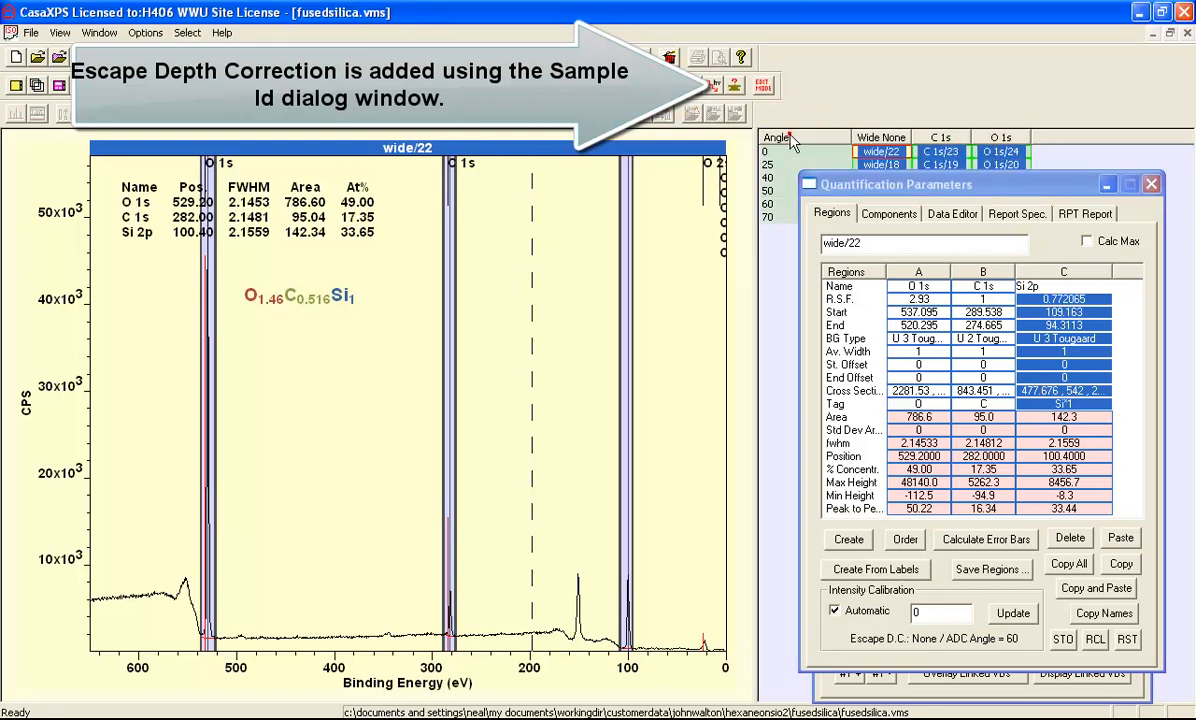
{"action": "left_click", "coordinate": [735, 86]}
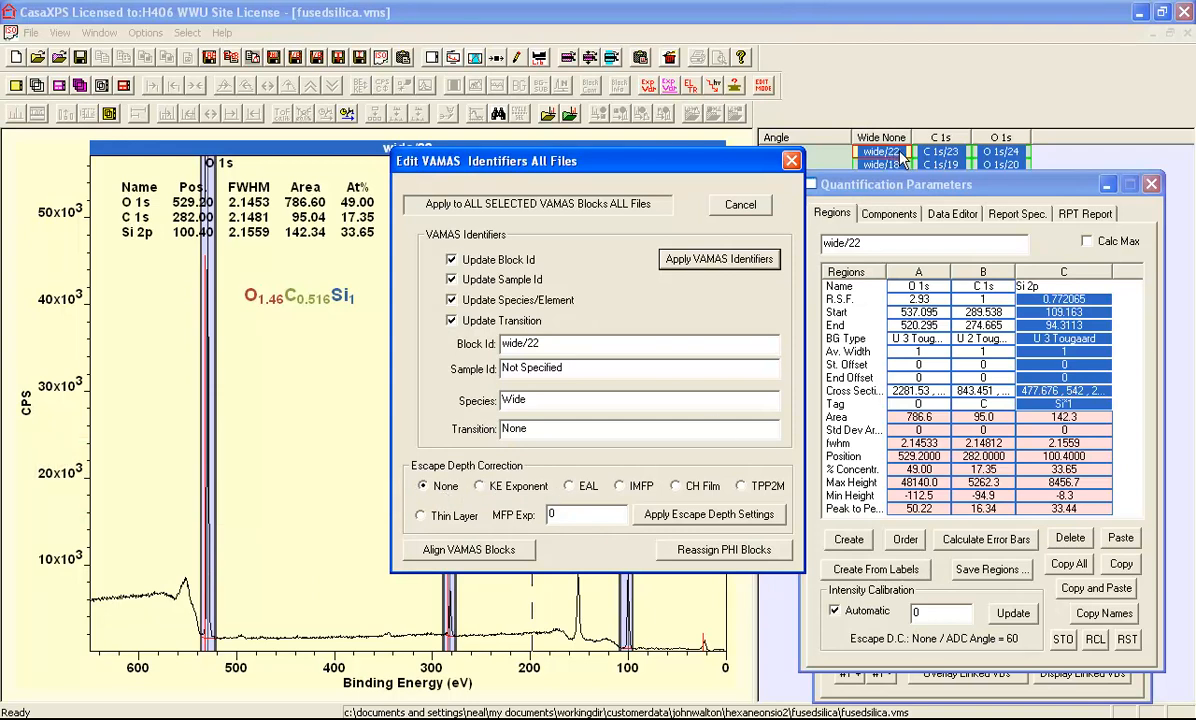
{"action": "left_click", "coordinate": [586, 489]}
{"action": "left_click", "coordinate": [676, 521]}
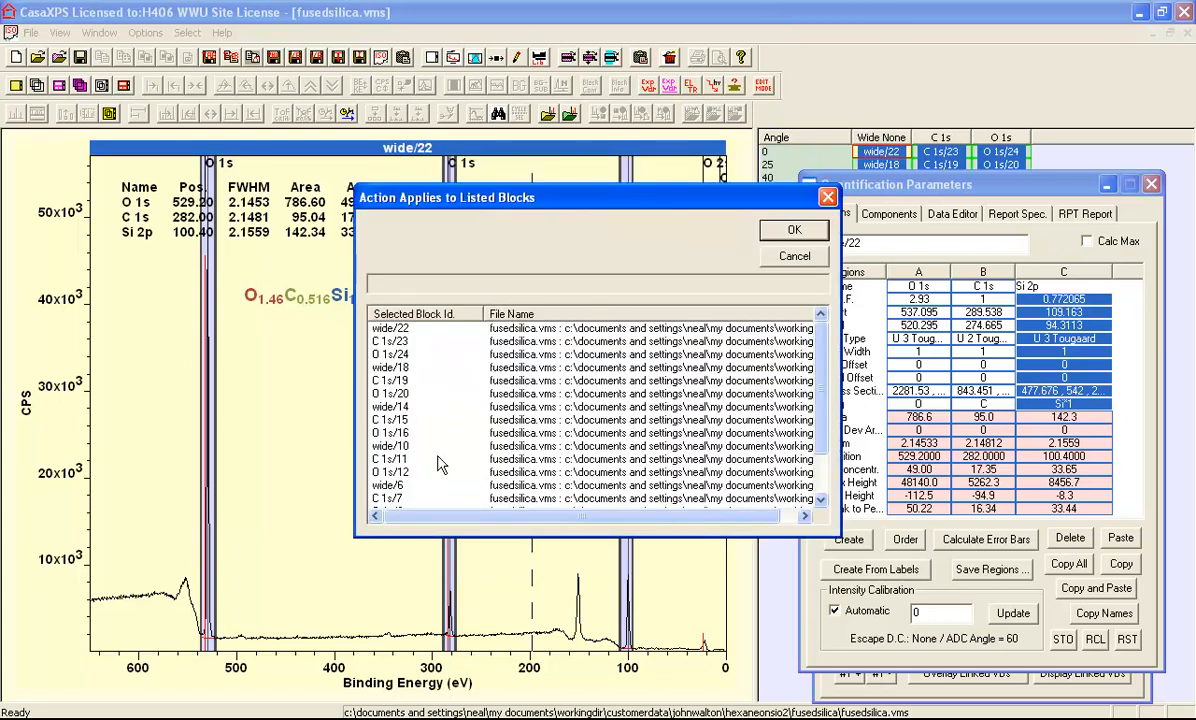
{"action": "left_click", "coordinate": [785, 228]}
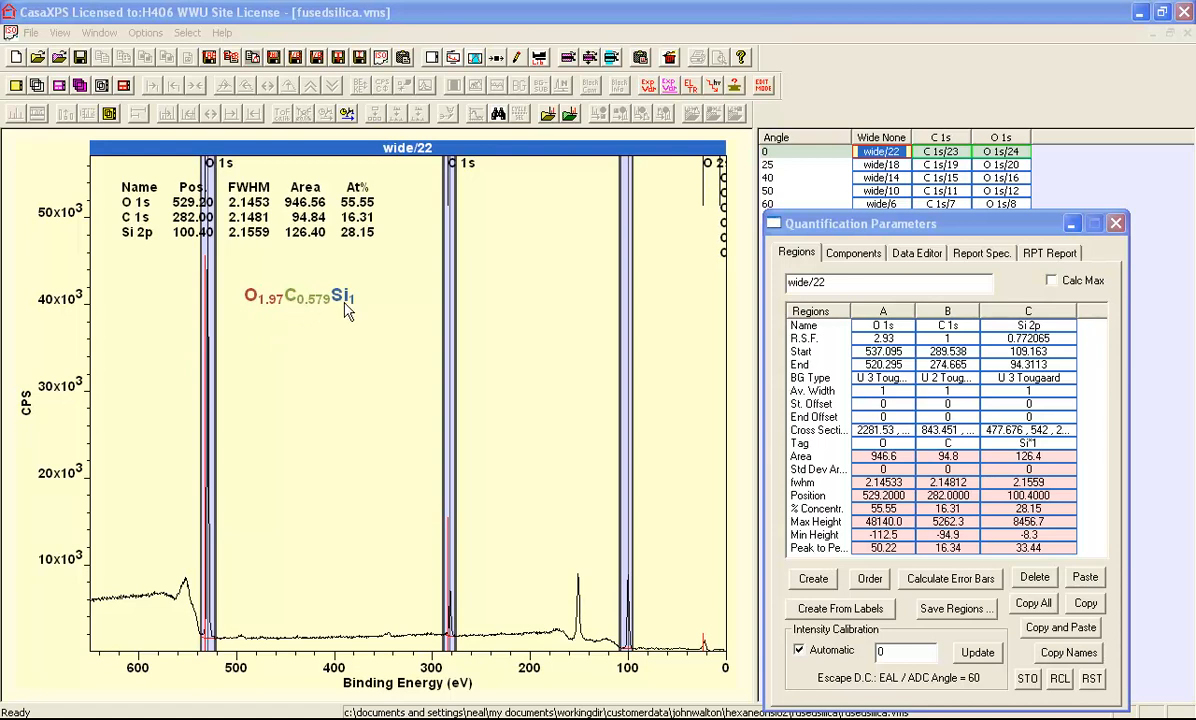
Switch to the open file files all.vms.
{"action": "left_click", "coordinate": [103, 33]}
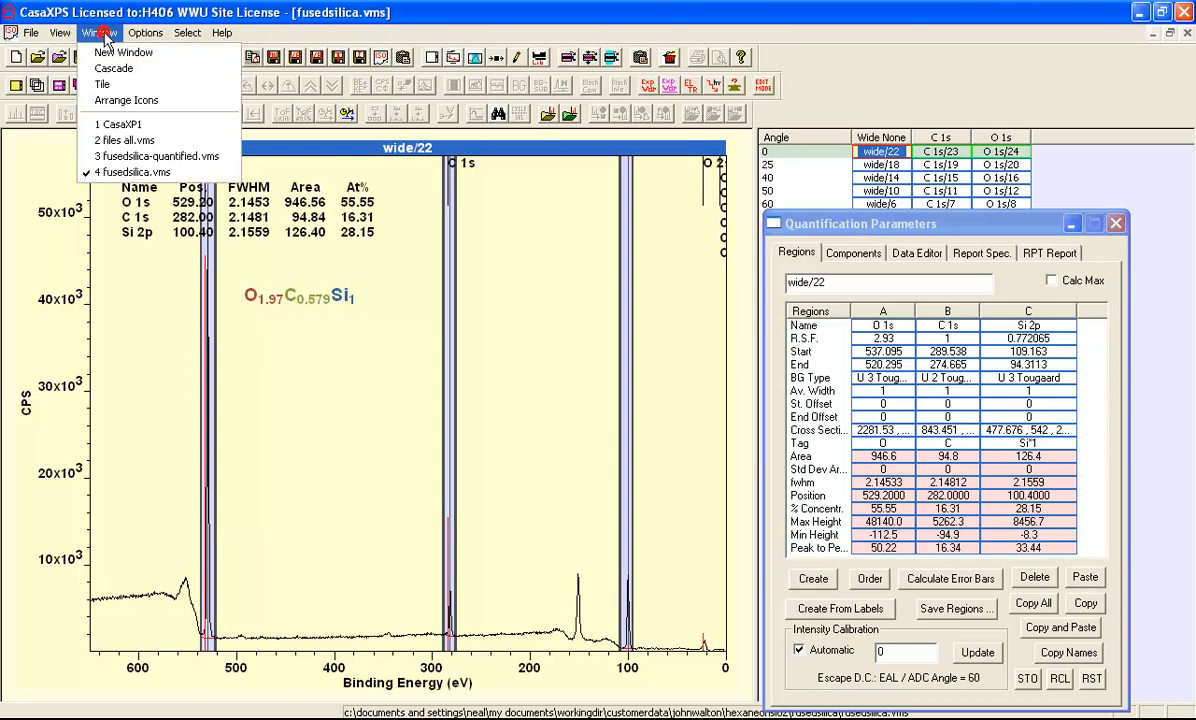
{"action": "left_click", "coordinate": [125, 140]}
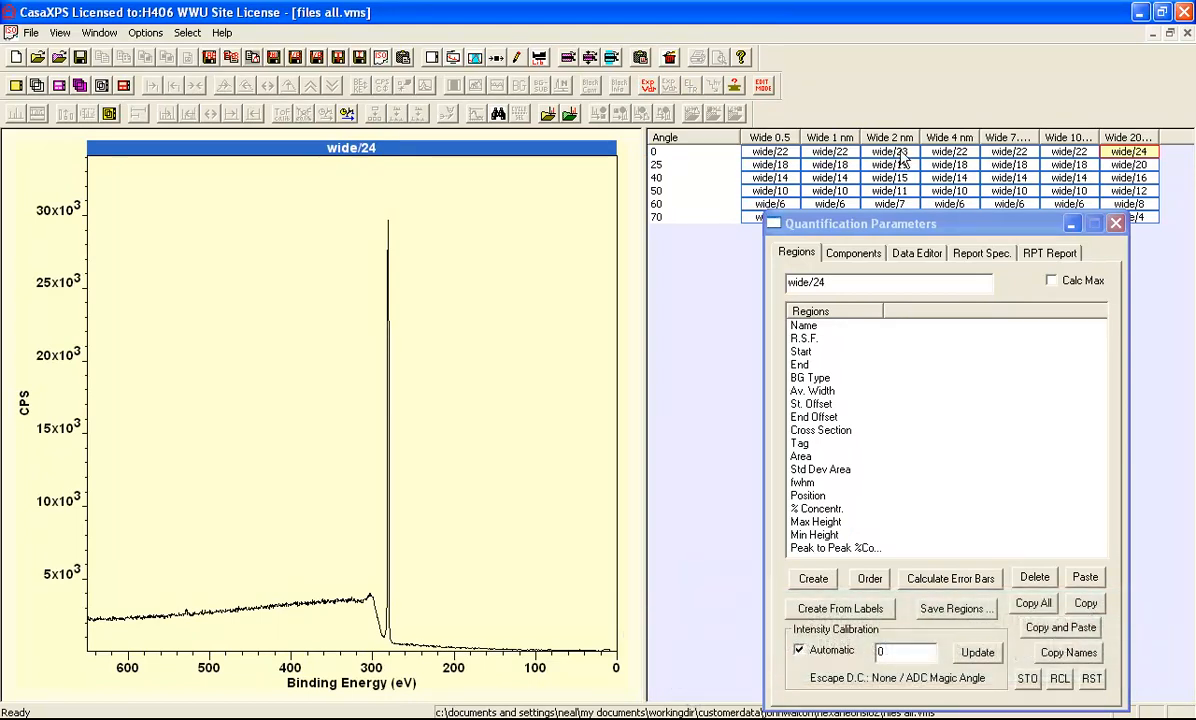
Compare the wide spectra acquired at angle 0 for the 0.5 nm, 2 nm and 4 nm films in files all.vms.
{"action": "left_click", "coordinate": [771, 152]}
{"action": "left_click", "coordinate": [889, 152]}
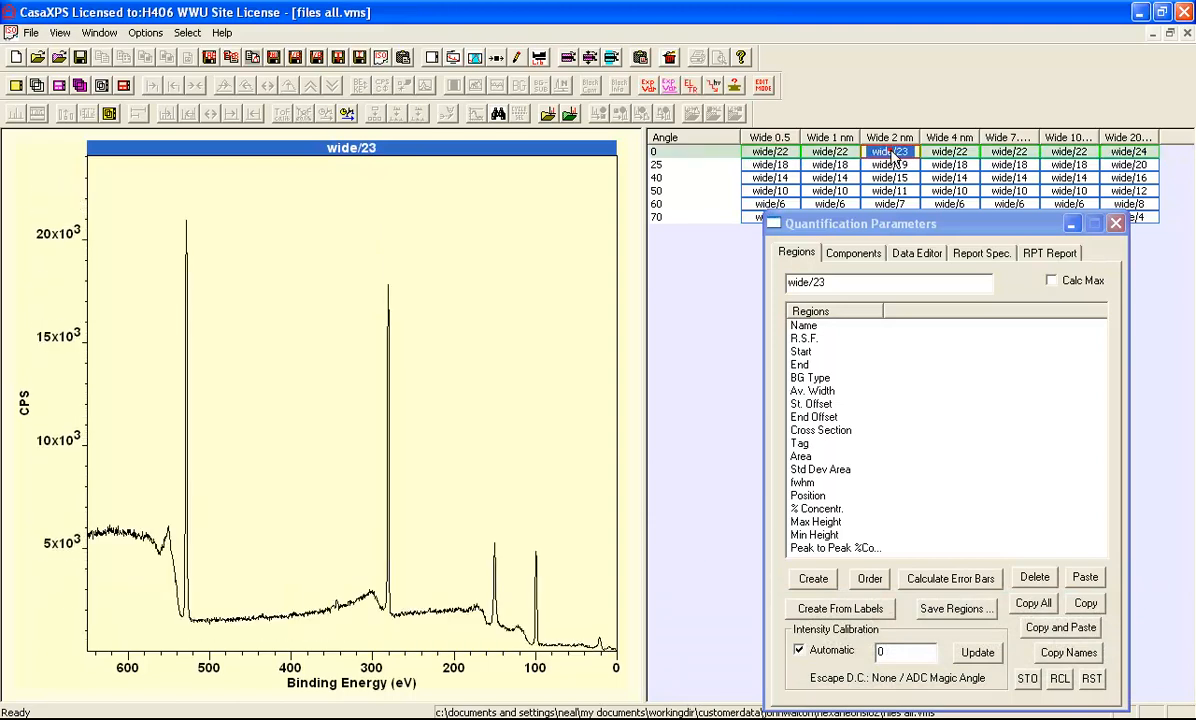
{"action": "left_click", "coordinate": [946, 153]}
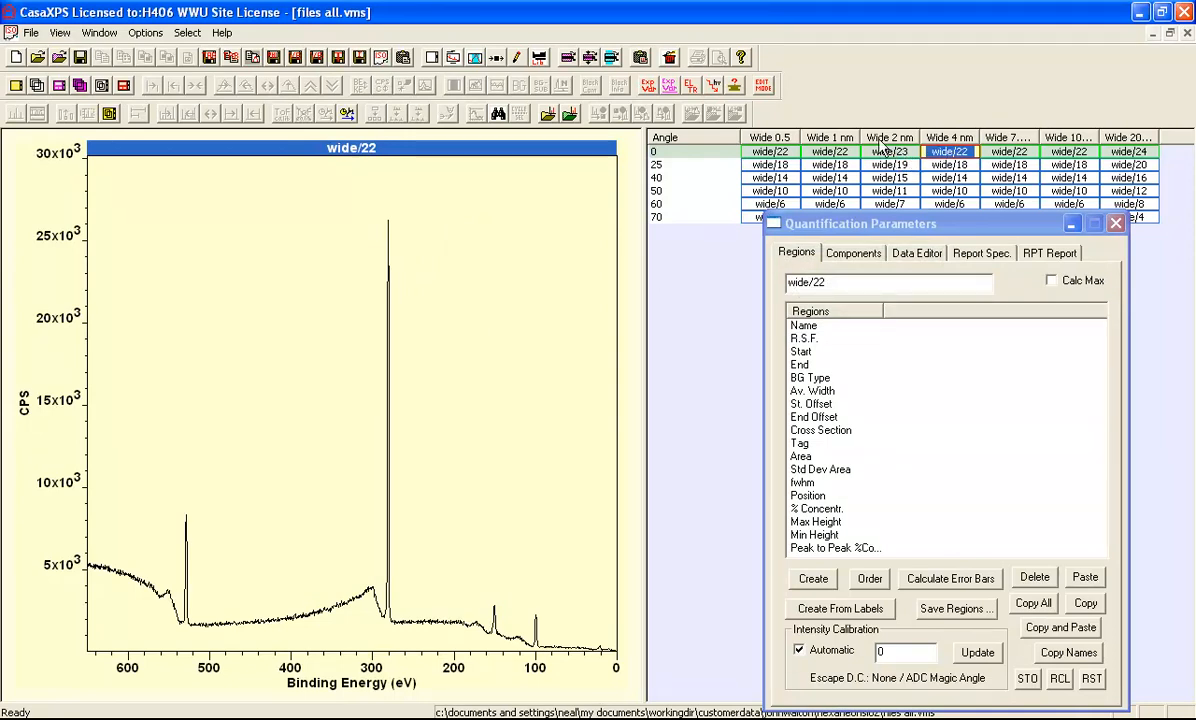
{"action": "left_click", "coordinate": [780, 153]}
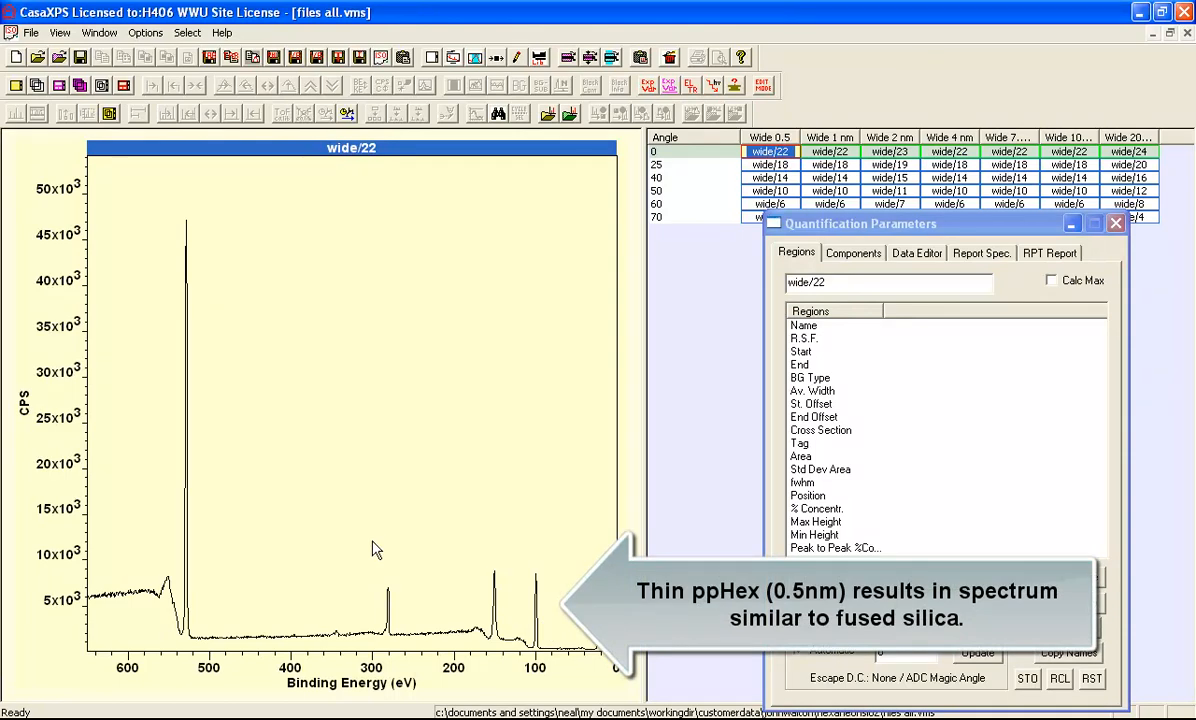
{"action": "left_click", "coordinate": [940, 152]}
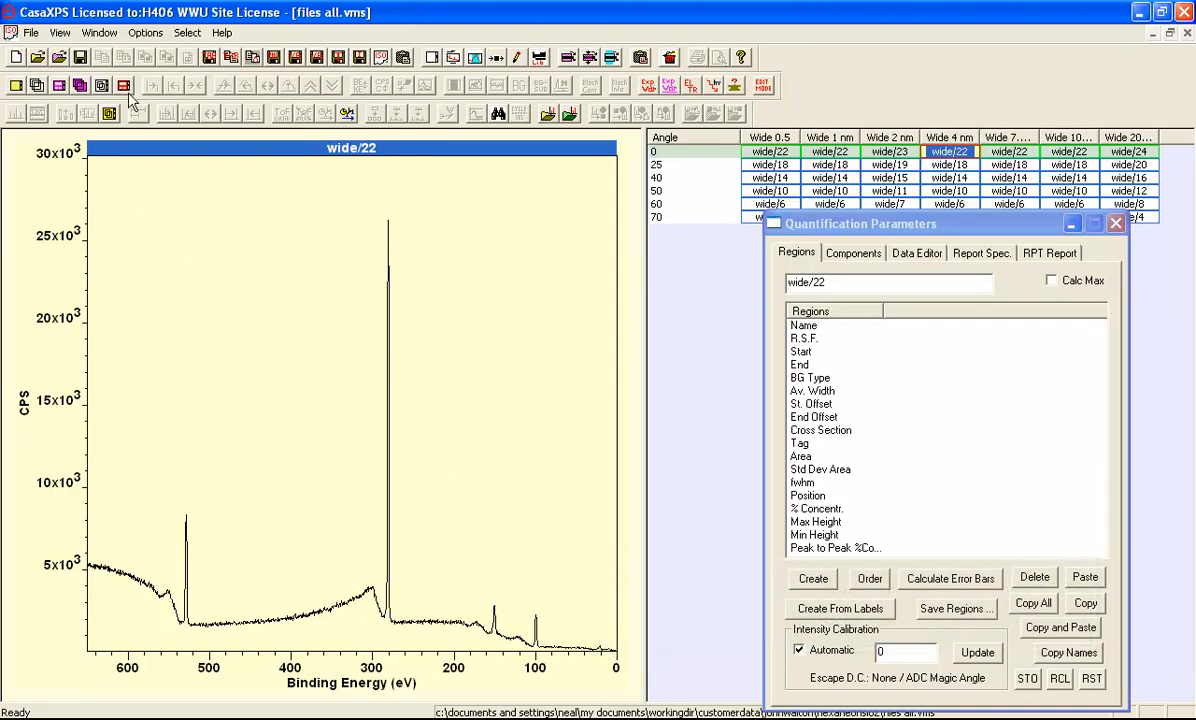
Cascade the open files with fusedsilica.vms in front, close the quantification parameters, and move fusedsilica.vms clear of the angle 0 row in files all.vms.
{"action": "left_click", "coordinate": [98, 33]}
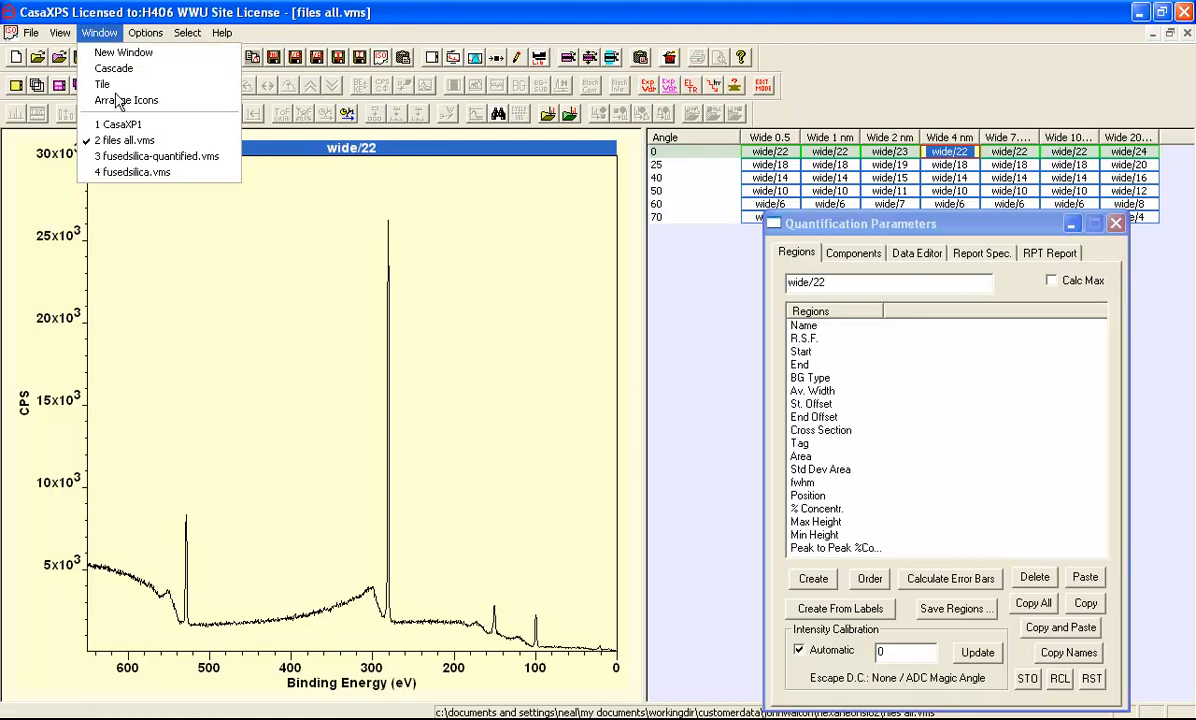
{"action": "left_click", "coordinate": [121, 172]}
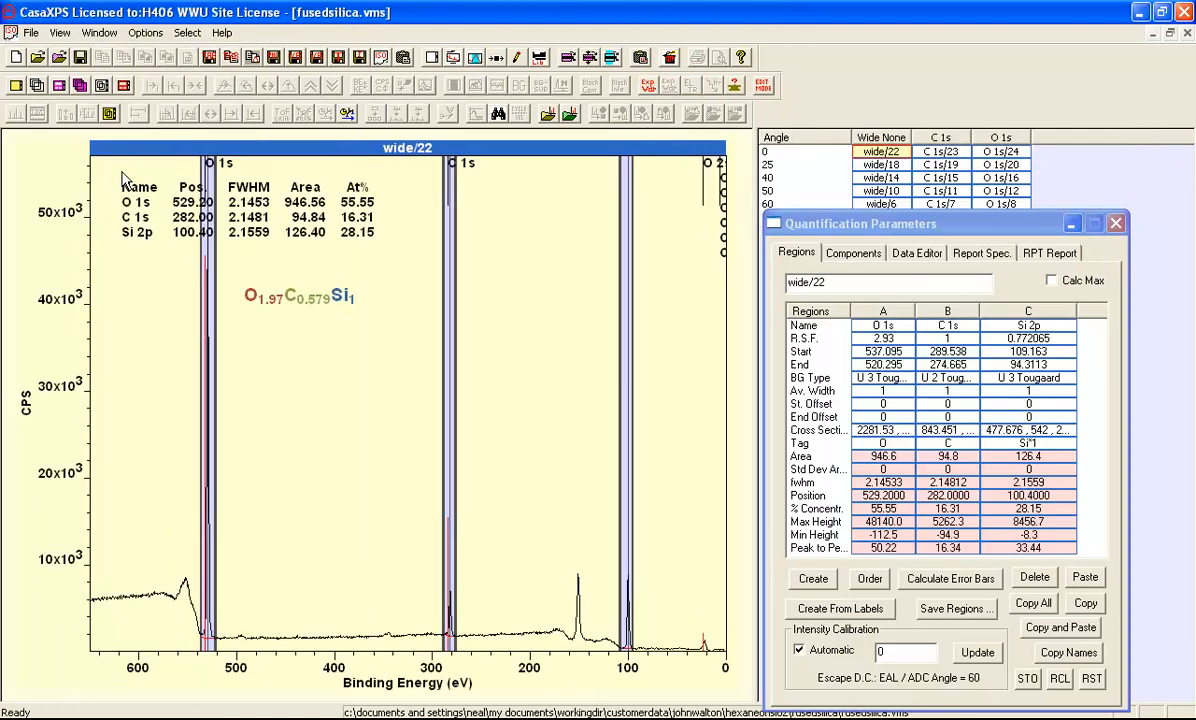
{"action": "left_click", "coordinate": [98, 33]}
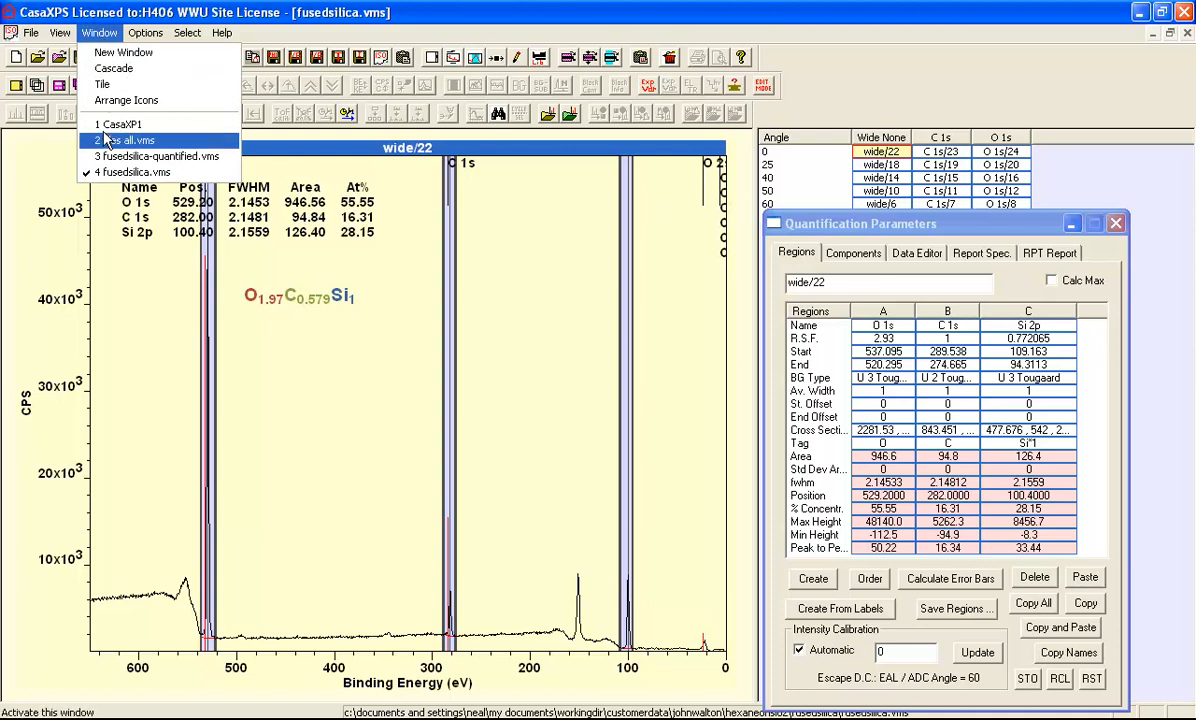
{"action": "left_click", "coordinate": [108, 68]}
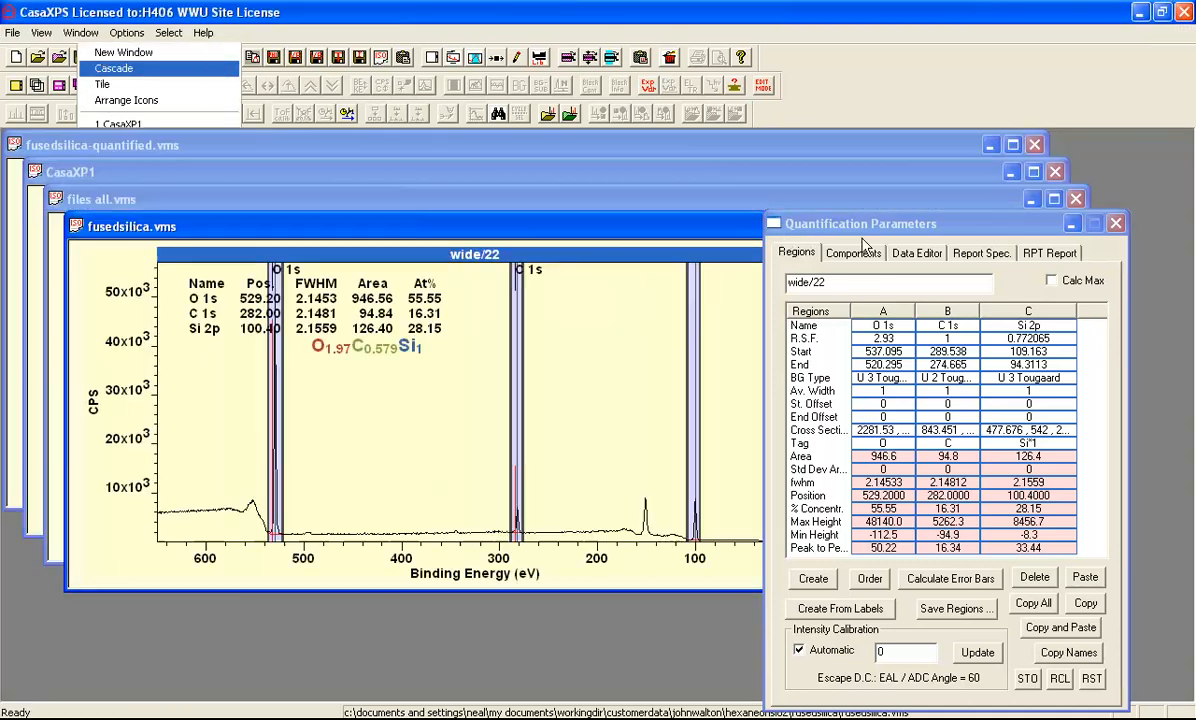
{"action": "left_click", "coordinate": [1116, 224]}
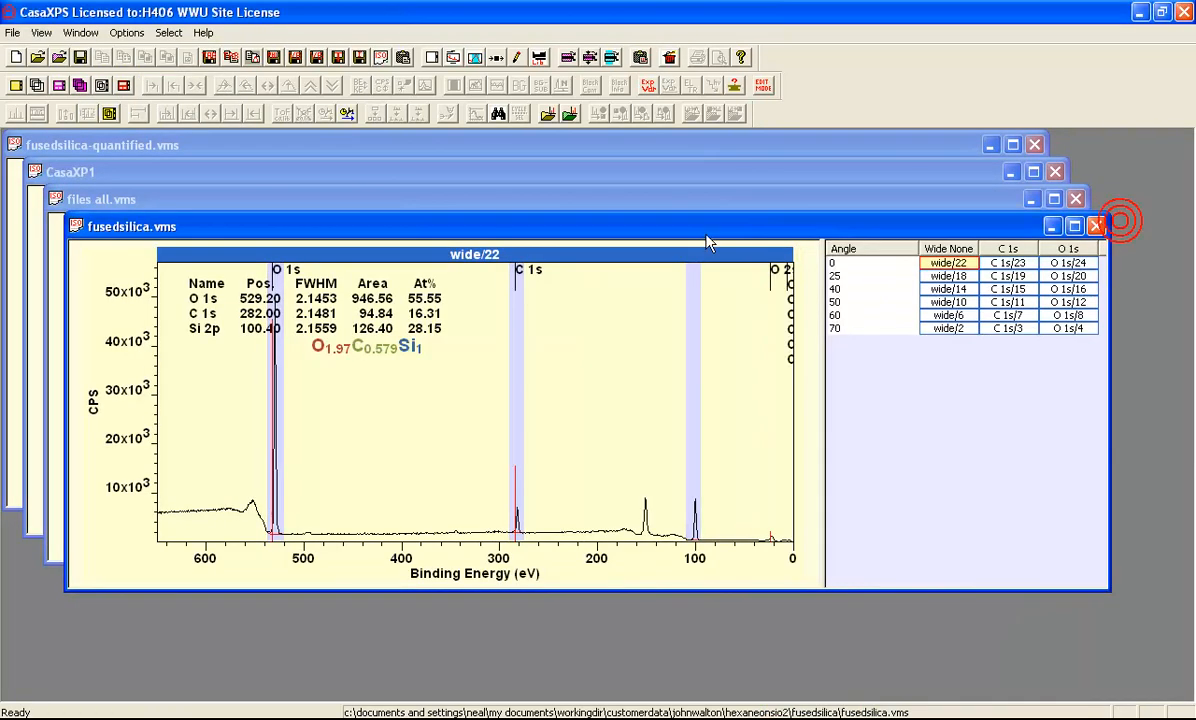
{"action": "left_click_drag", "start_coordinate": [666, 237], "coordinate": [660, 310]}
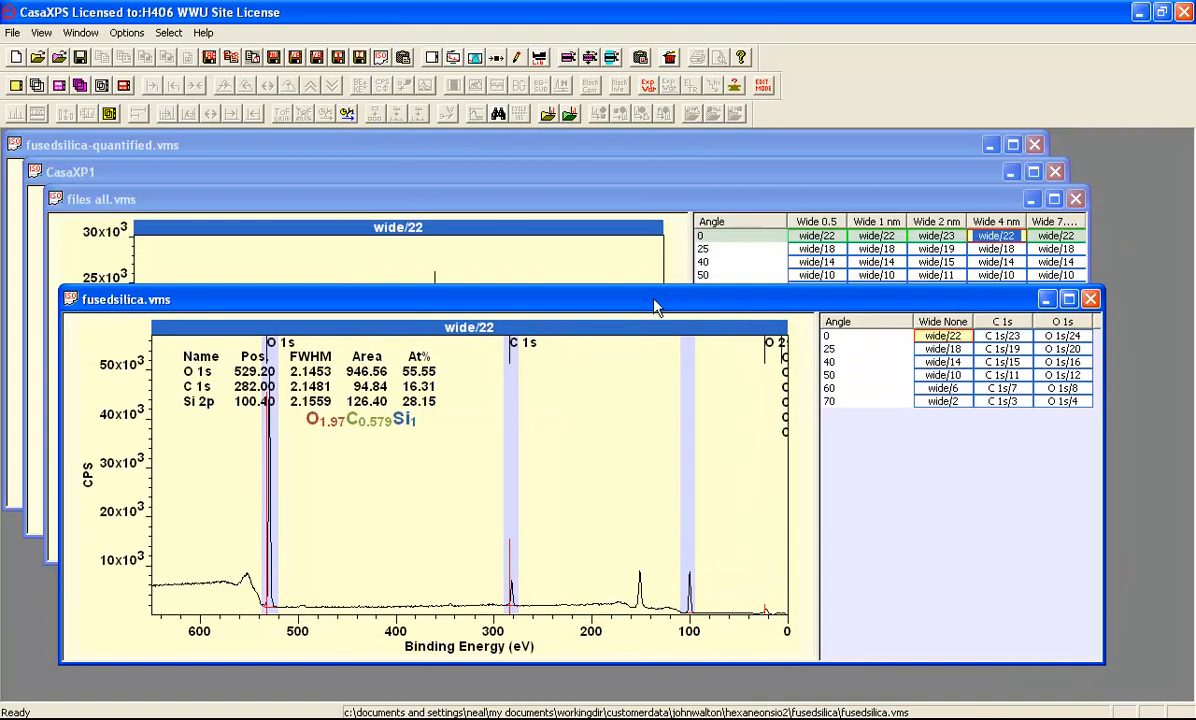
Propagate the regions and annotation from the fused silica wide/22 spectrum to all angle 0 wide spectra in files all.vms.
{"action": "left_click", "coordinate": [943, 337]}
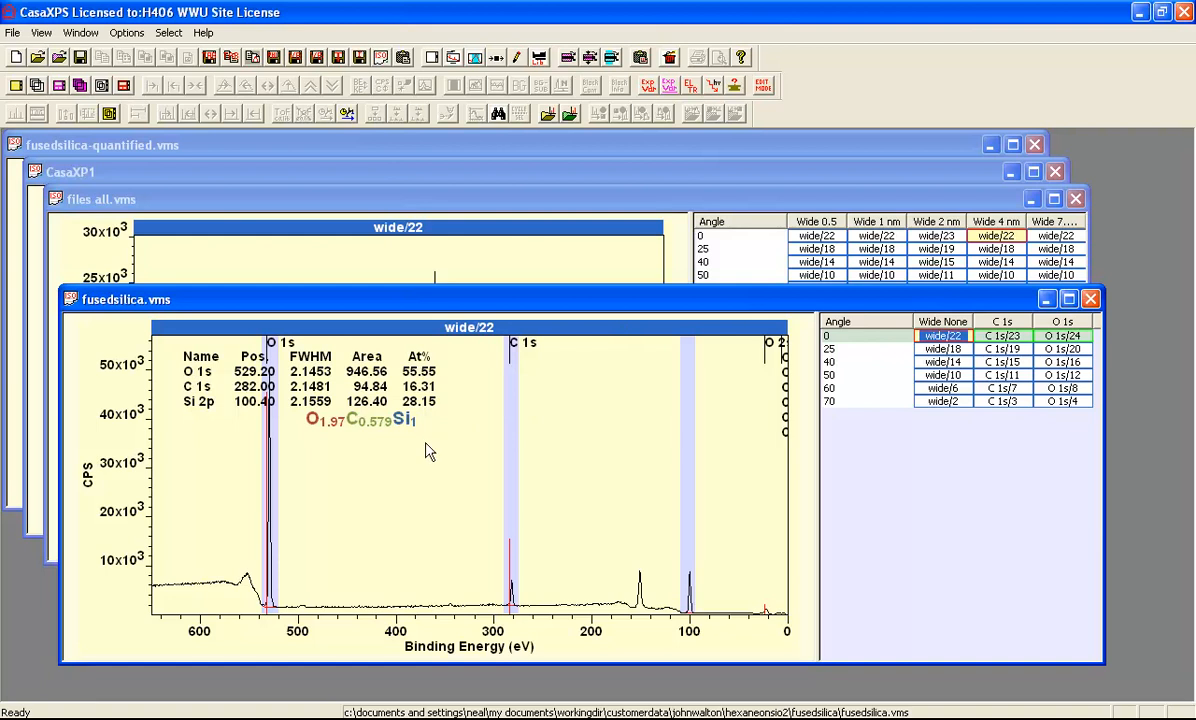
{"action": "left_click", "coordinate": [376, 197]}
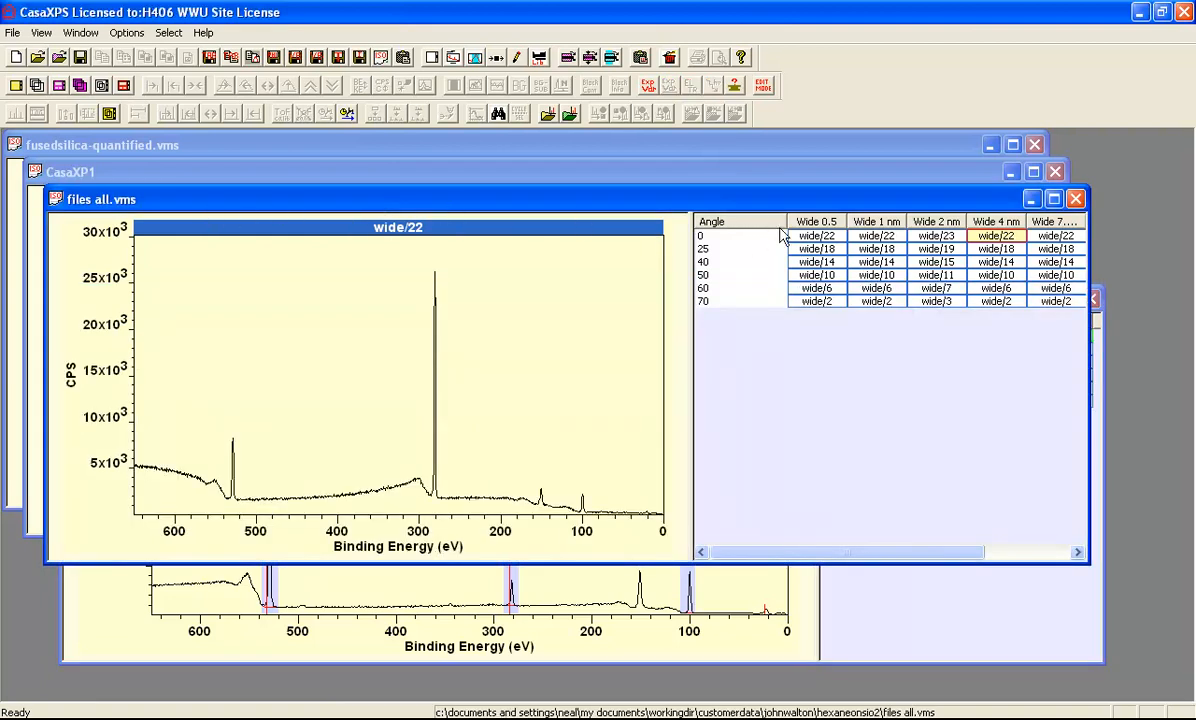
{"action": "left_click", "coordinate": [716, 235]}
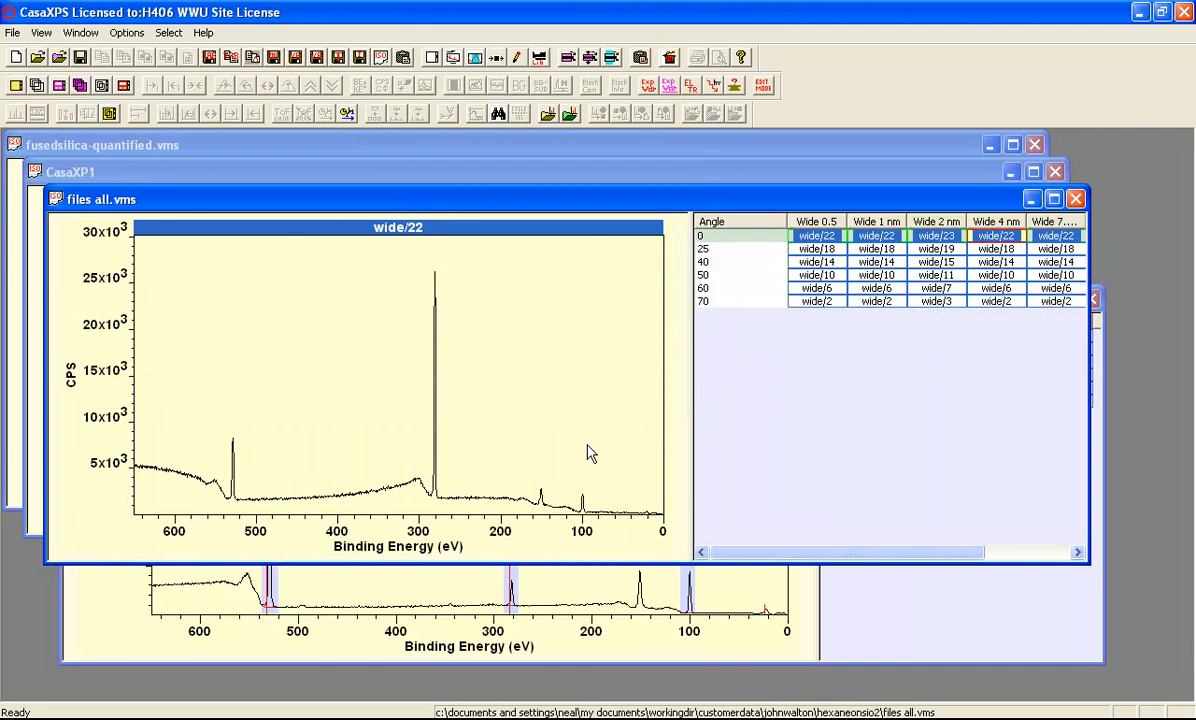
{"action": "left_click", "coordinate": [380, 601]}
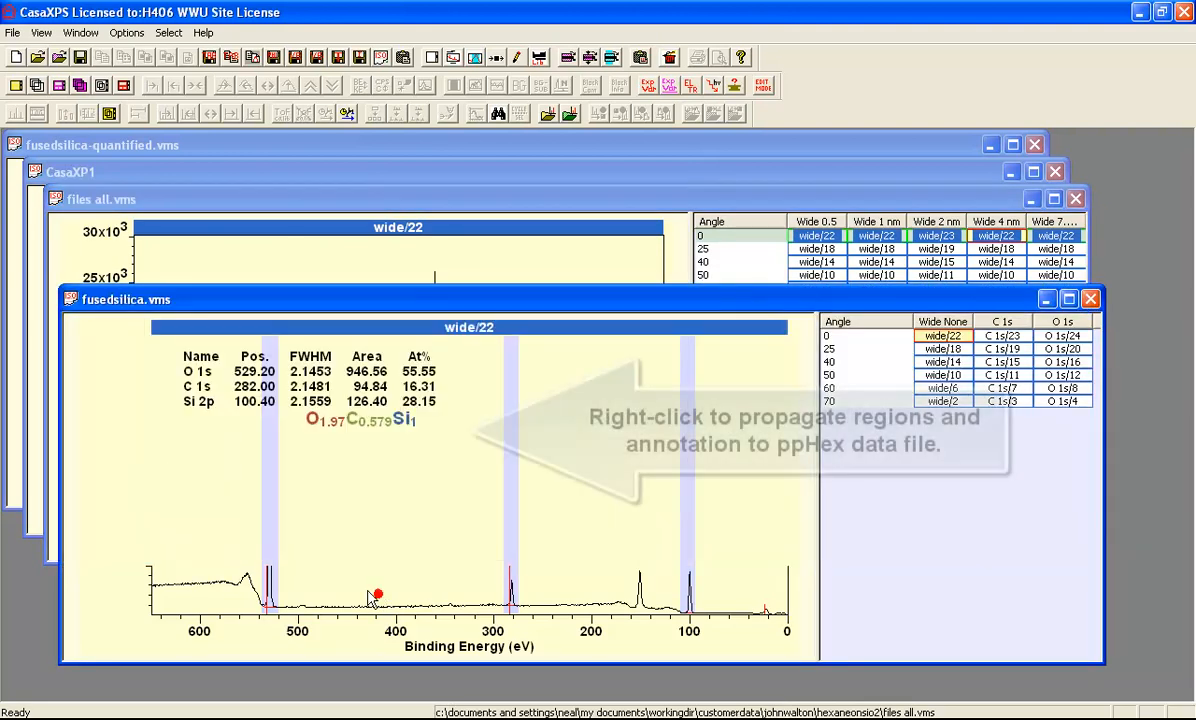
{"action": "right_click", "coordinate": [385, 479]}
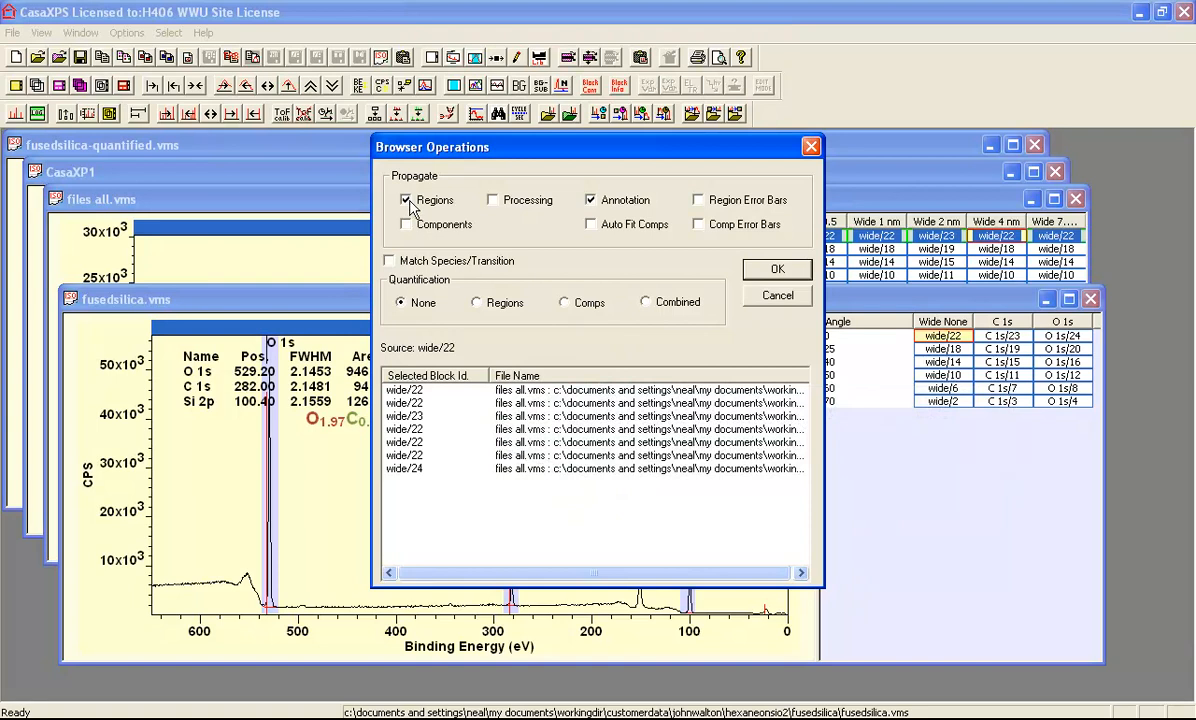
{"action": "left_click", "coordinate": [771, 269]}
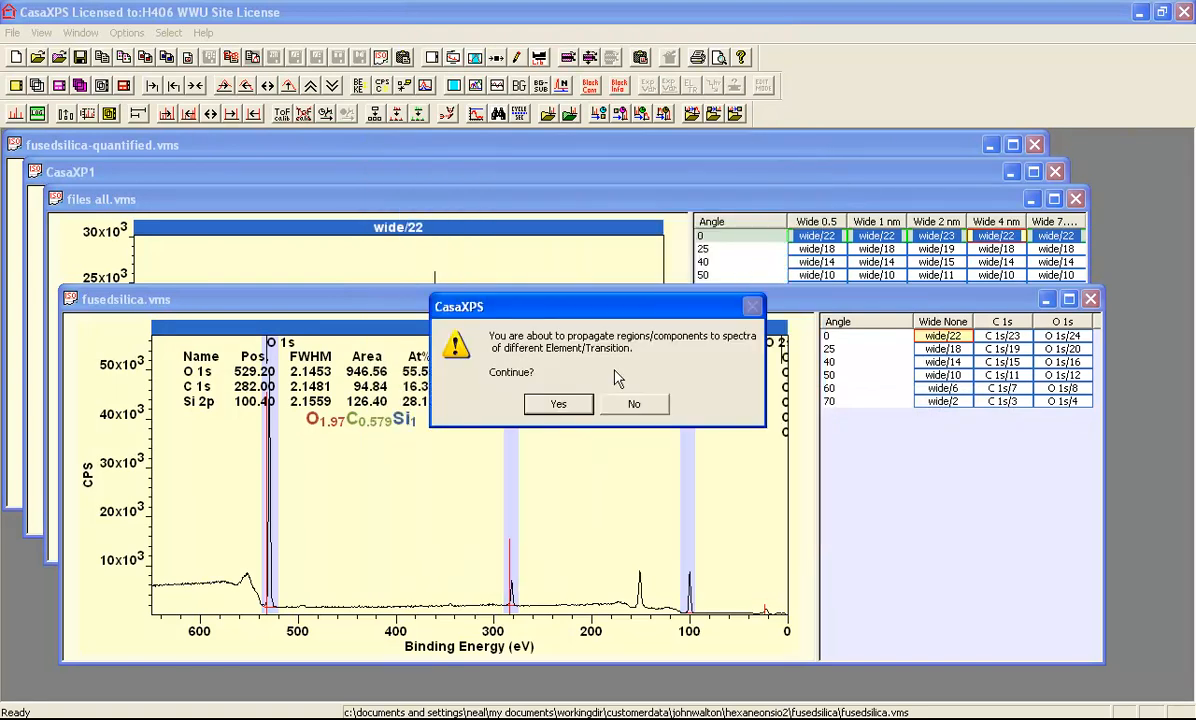
{"action": "left_click", "coordinate": [556, 405]}
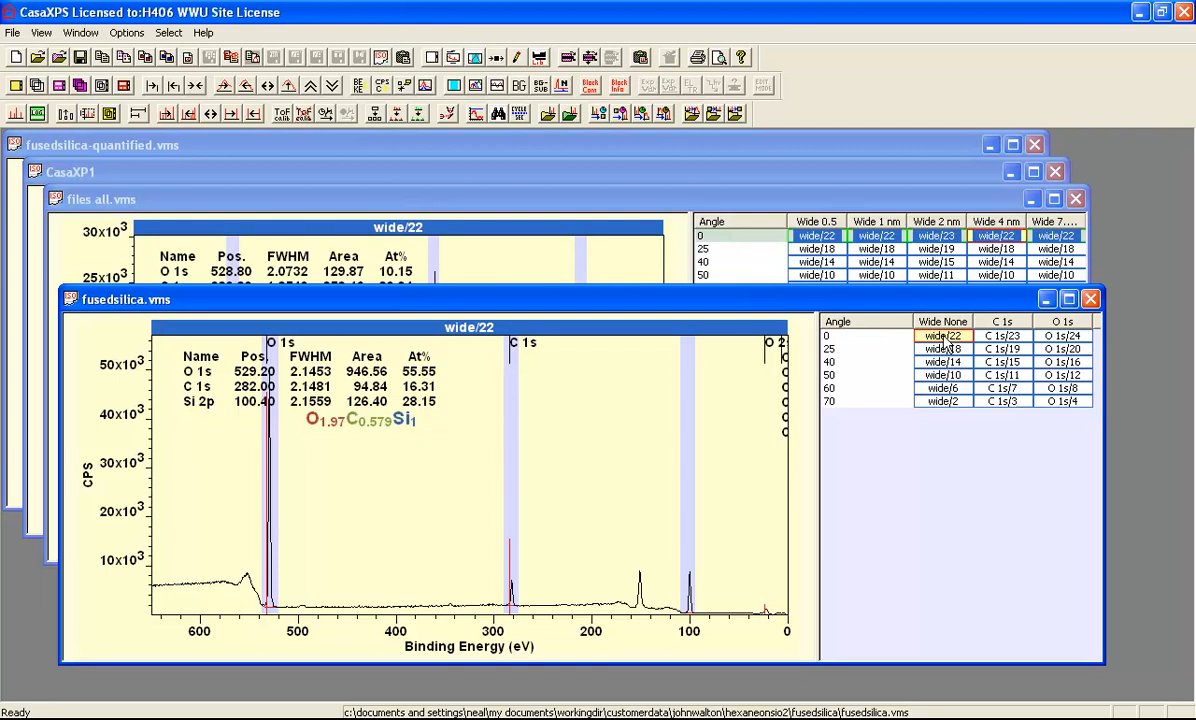
Maximize files all.vms and select only the angle 0 wide spectrum of the 4 nm film.
{"action": "left_click", "coordinate": [693, 200]}
{"action": "double_click", "coordinate": [675, 200]}
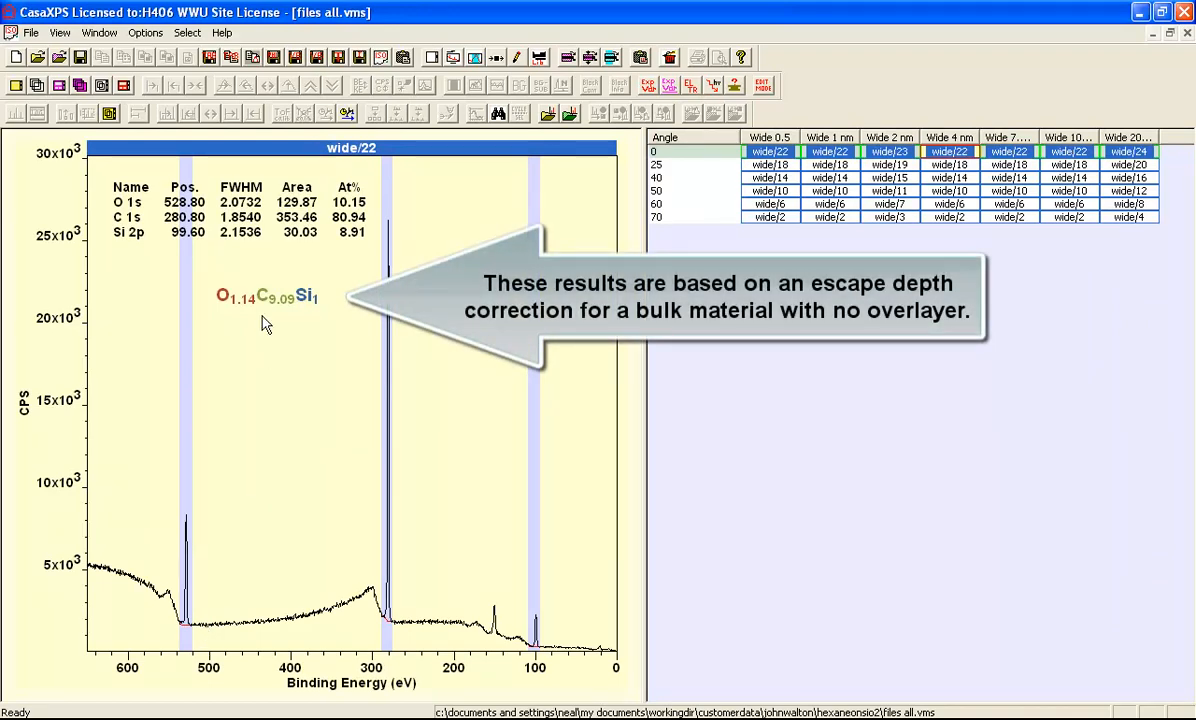
{"action": "left_click", "coordinate": [935, 151]}
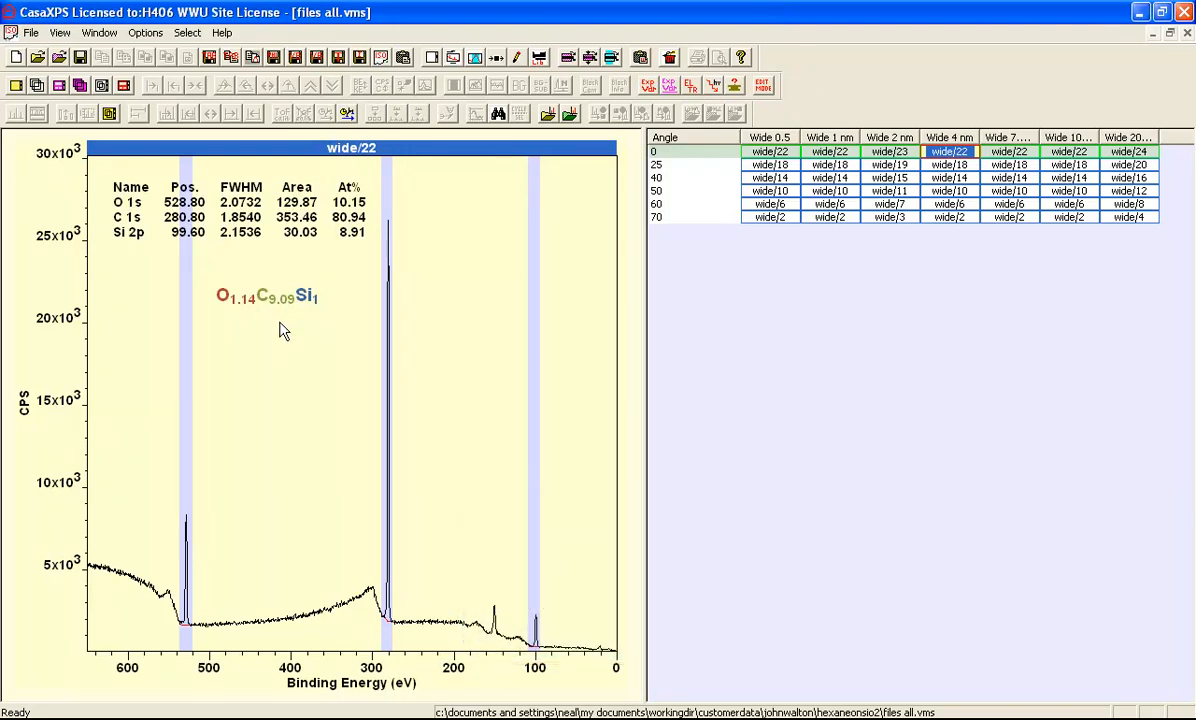
Open the quantification parameters for the 4 nm wide/22 spectrum and position the dialog so that its block stays accessible.
{"action": "left_click", "coordinate": [588, 188]}
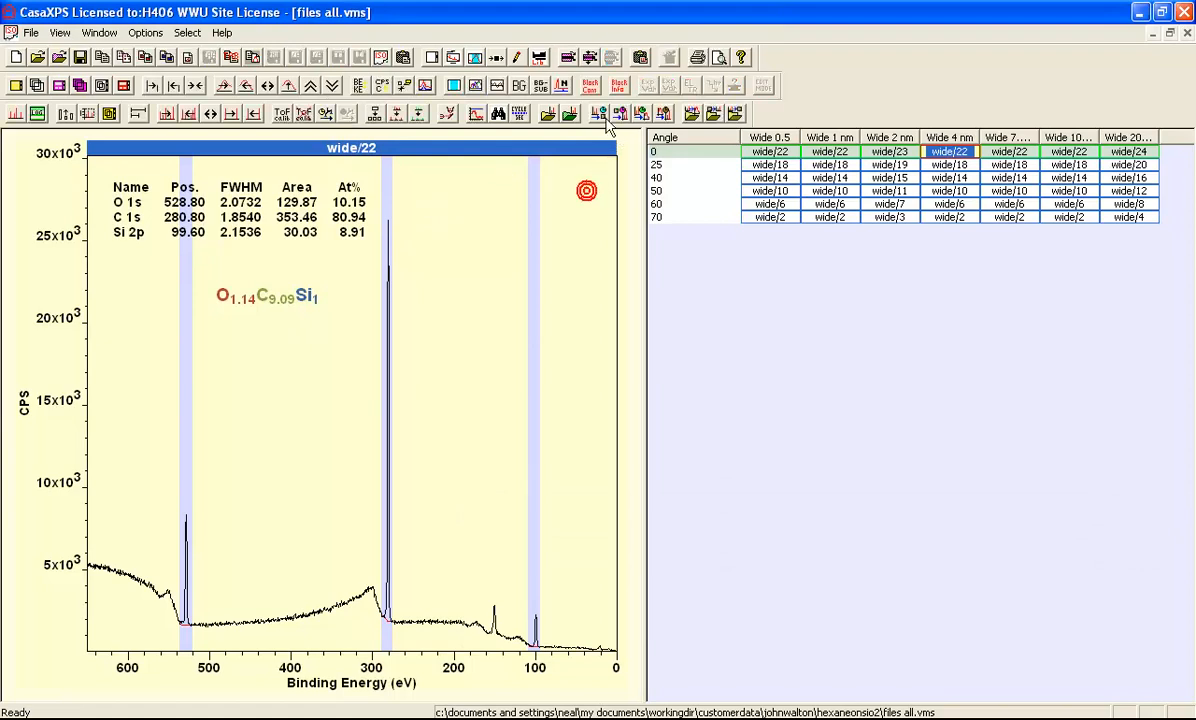
{"action": "left_click", "coordinate": [476, 58]}
{"action": "left_click_drag", "start_coordinate": [480, 126], "coordinate": [773, 174]}
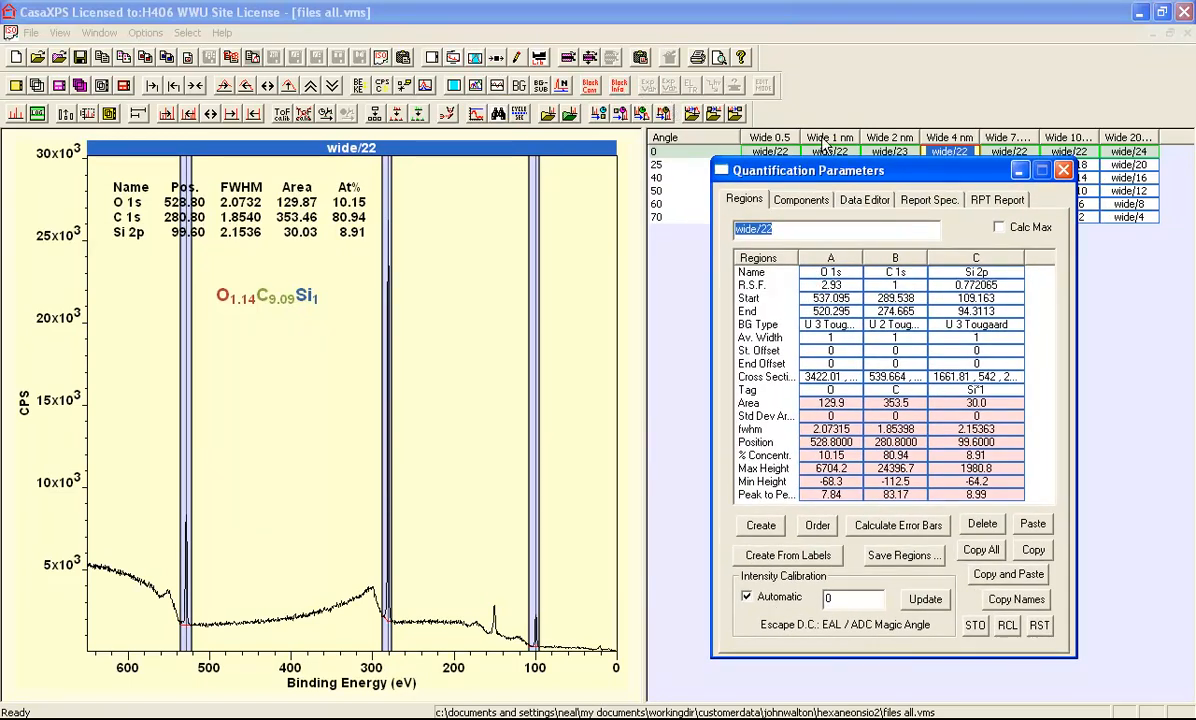
{"action": "left_click_drag", "start_coordinate": [855, 177], "coordinate": [866, 206]}
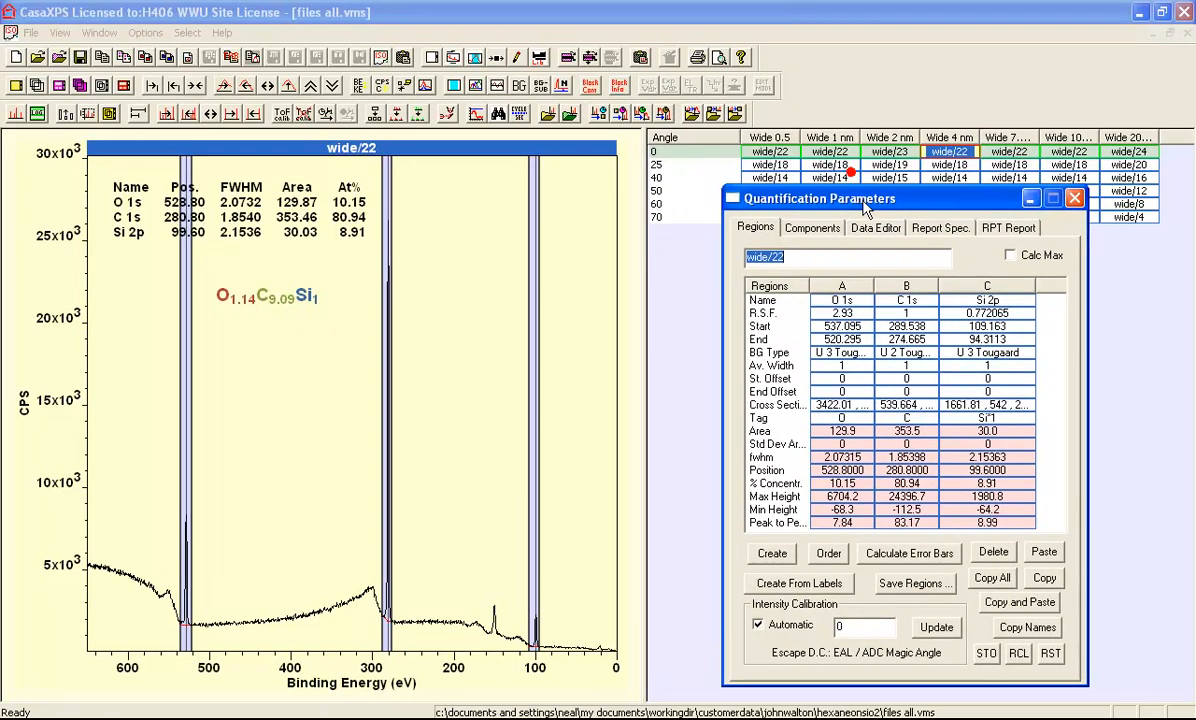
{"action": "left_click", "coordinate": [939, 152]}
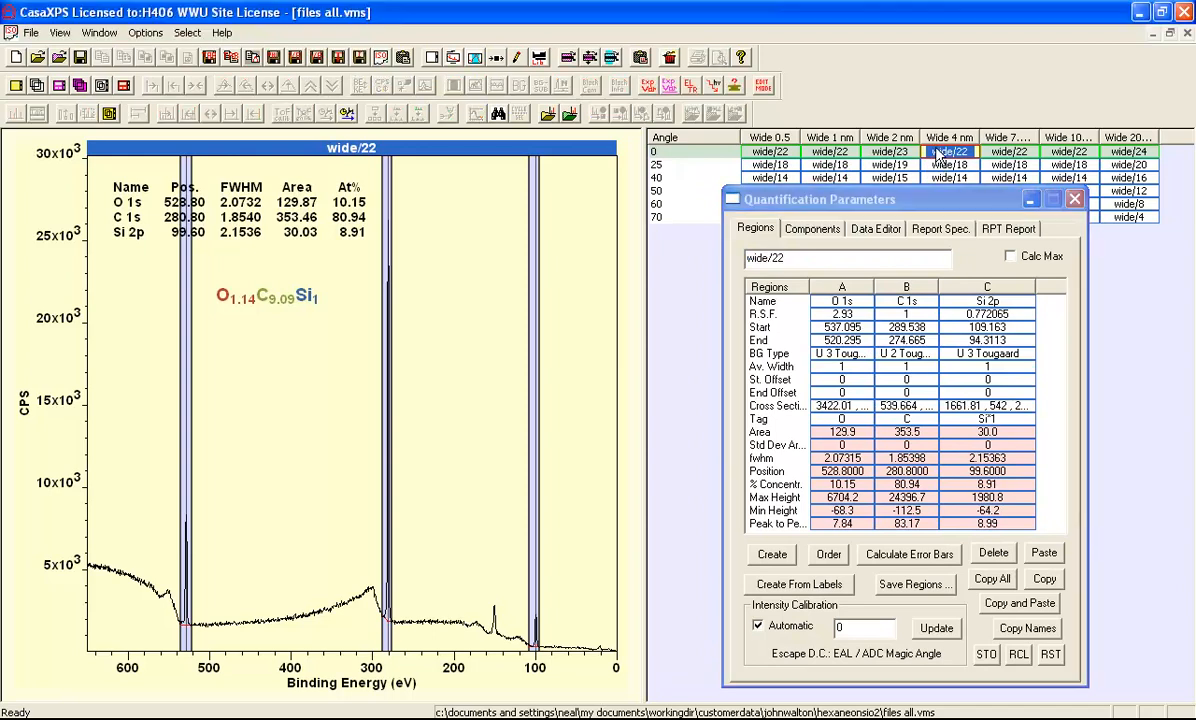
Apply the CH Film escape depth correction with an MFP exponent of 3 to the selected 4 nm wide/22 block.
{"action": "left_click", "coordinate": [737, 89]}
{"action": "left_click", "coordinate": [690, 489]}
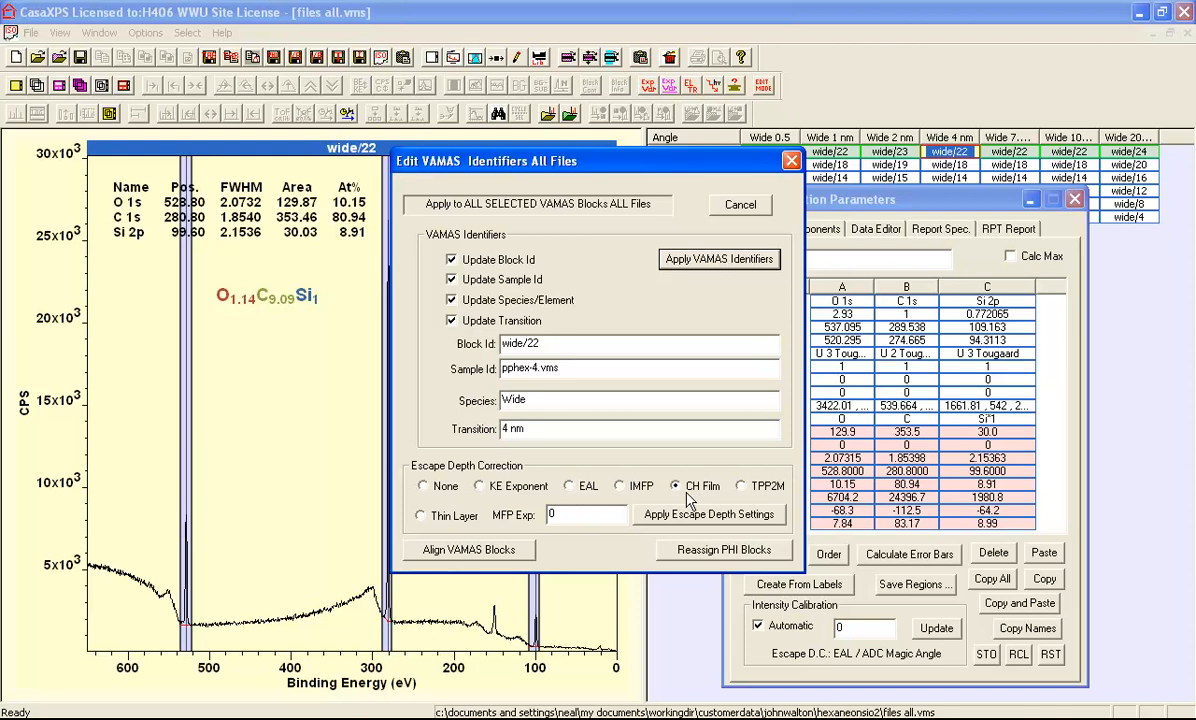
{"action": "double_click", "coordinate": [595, 514]}
{"action": "type", "text": "3"}
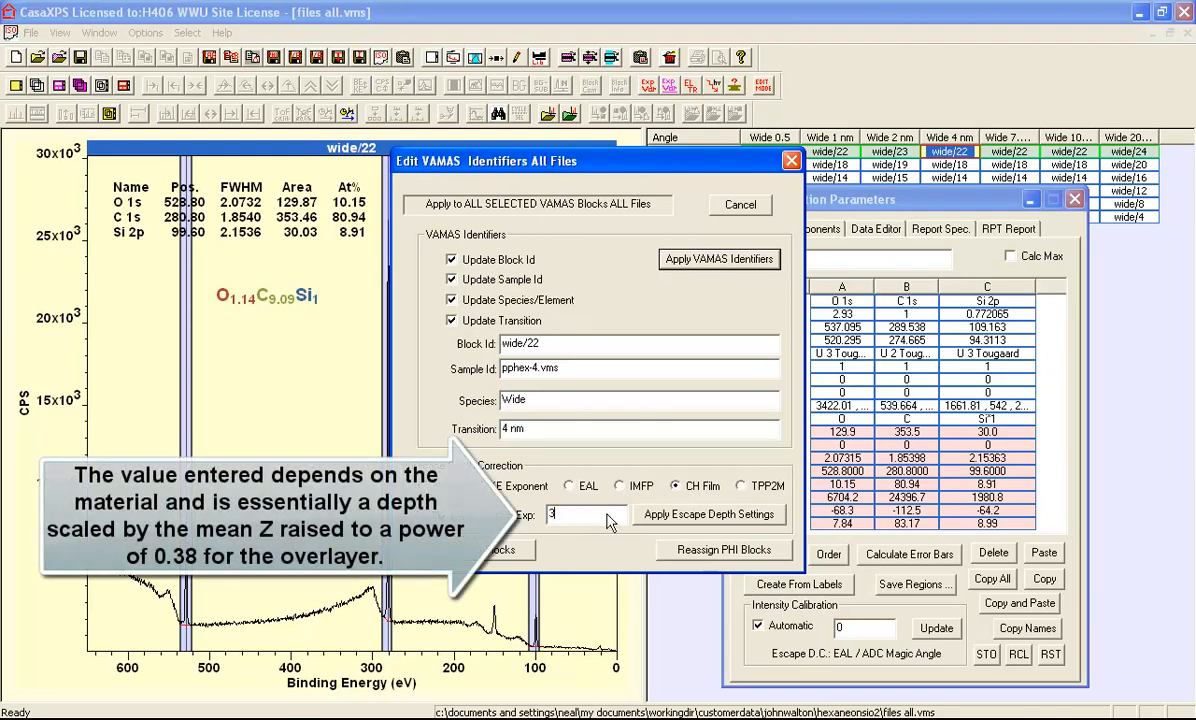
{"action": "left_click", "coordinate": [700, 516]}
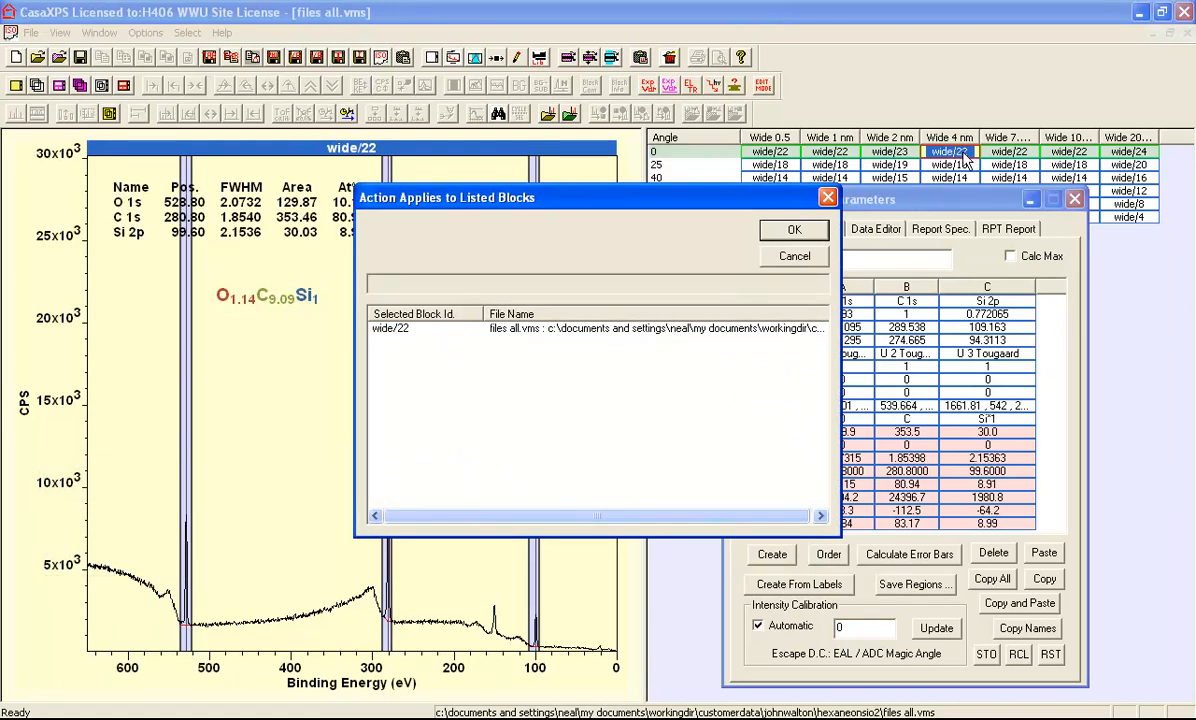
{"action": "key", "text": "Return"}
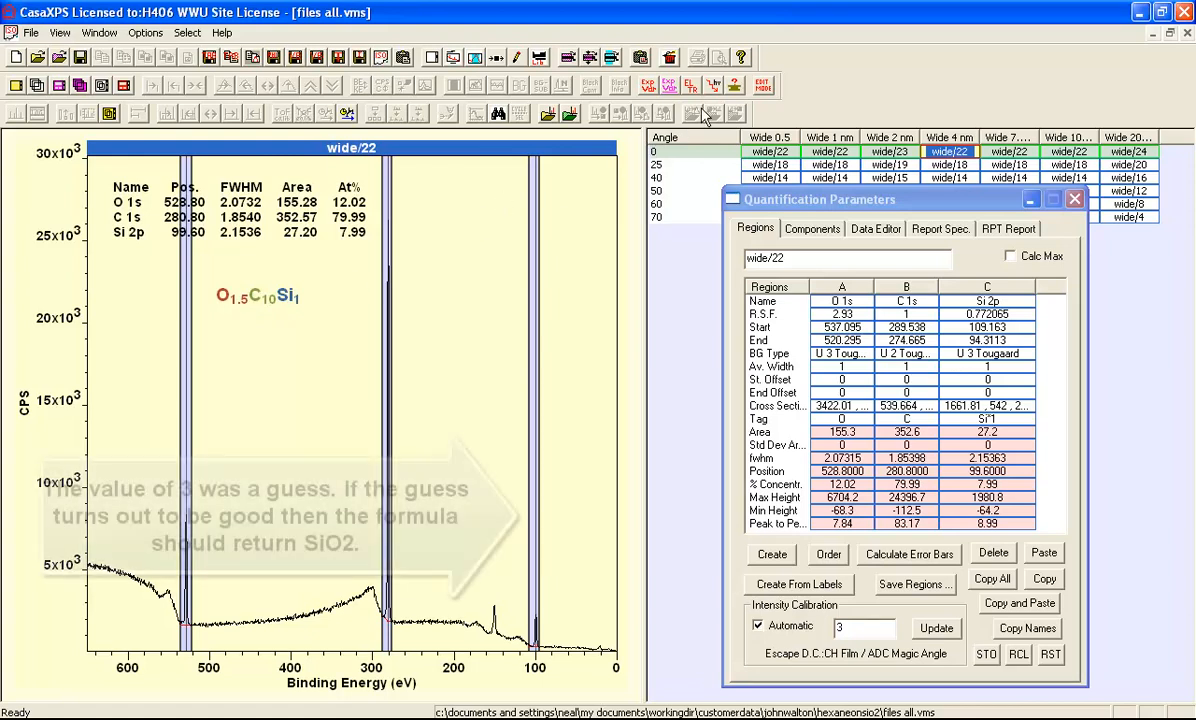
Raise the MFP exponent to 6 in the 4 nm block's CH Film correction and reapply the escape depth settings.
{"action": "left_click", "coordinate": [737, 86]}
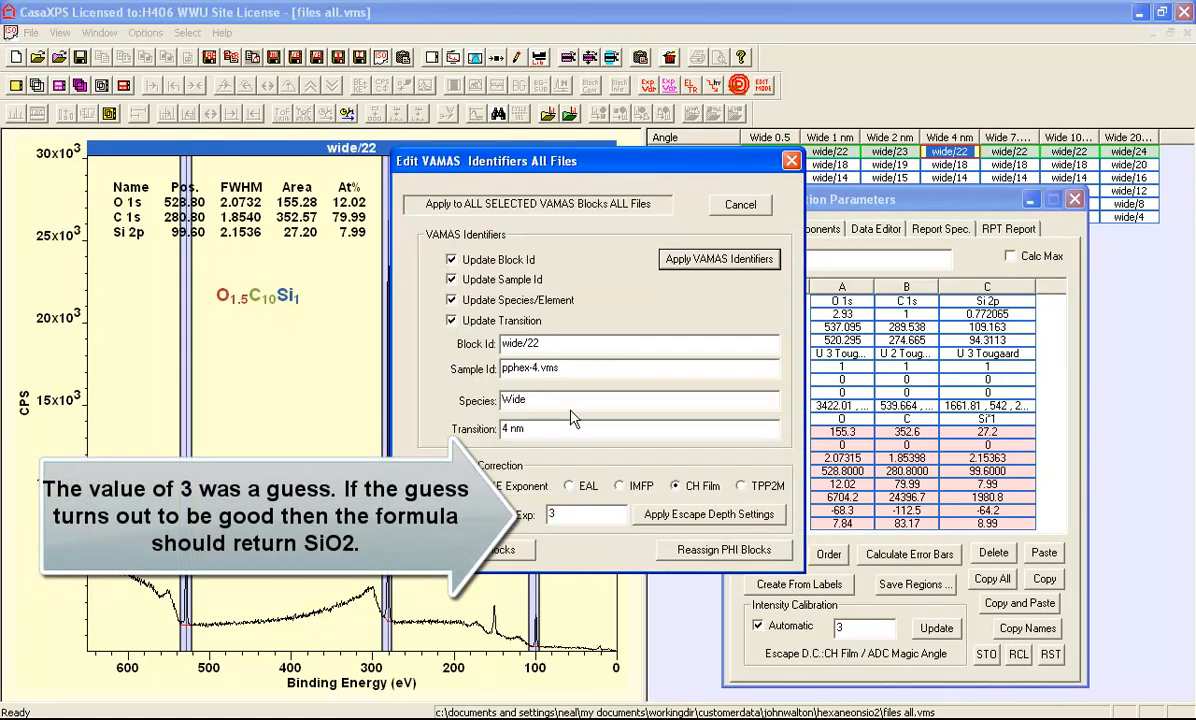
{"action": "double_click", "coordinate": [572, 518]}
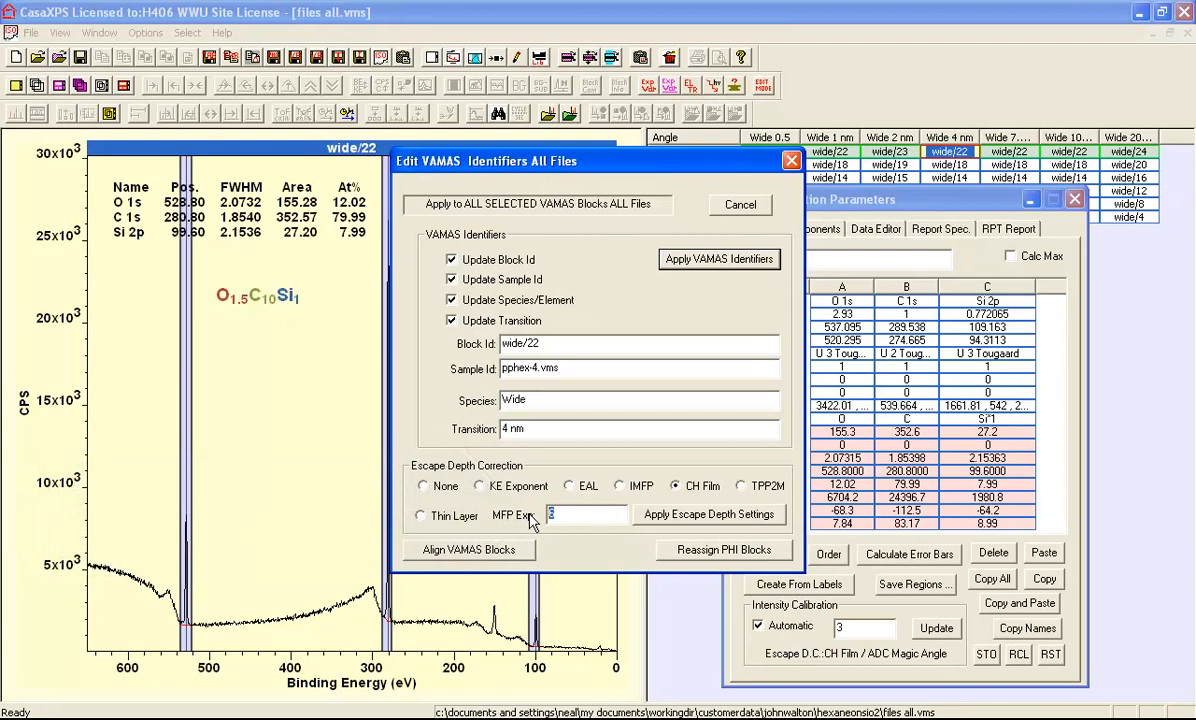
{"action": "type", "text": "6"}
{"action": "left_click", "coordinate": [690, 515]}
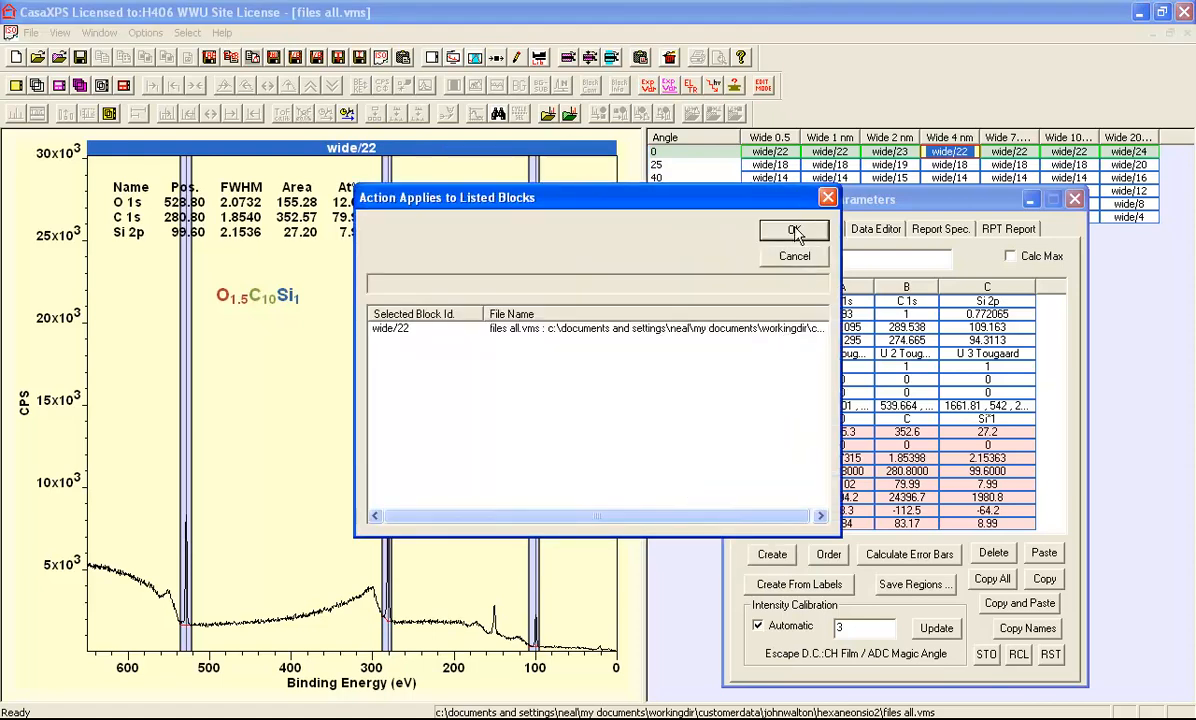
{"action": "left_click", "coordinate": [792, 229]}
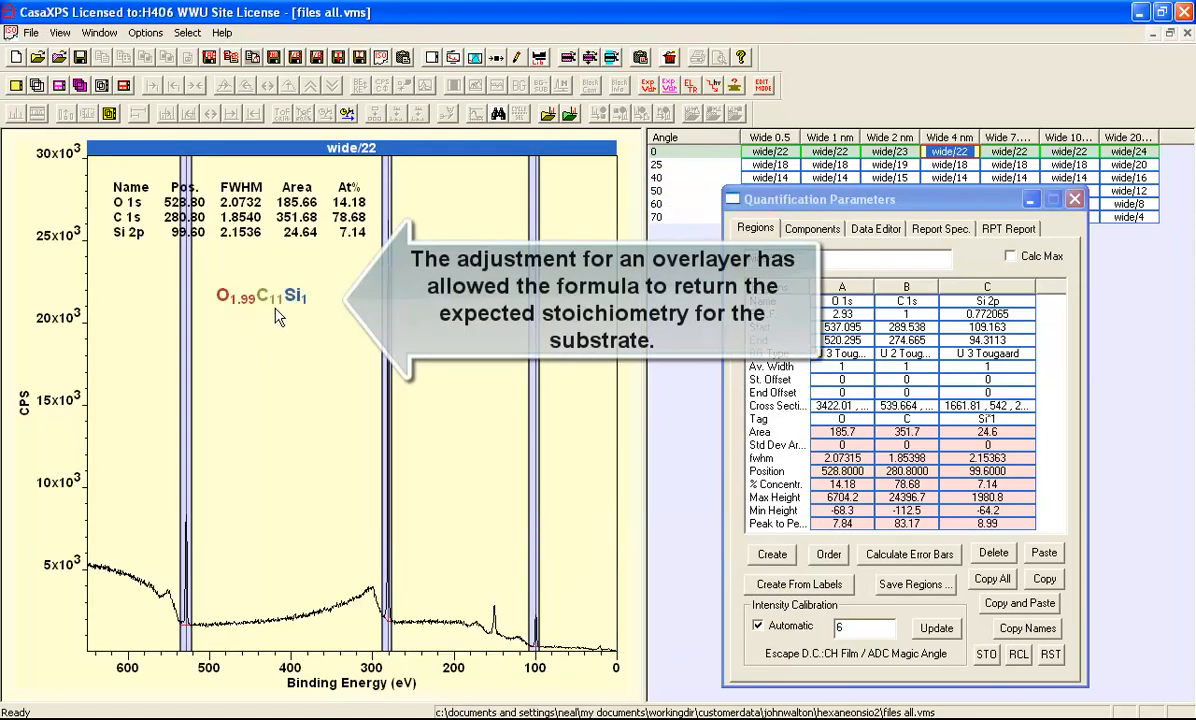